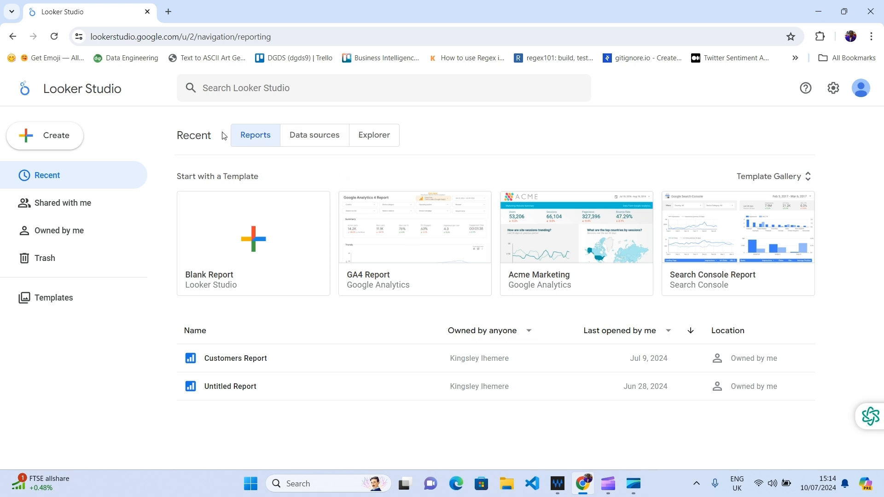
Step: Open the supply chain data source from the recent data sources
click(307, 141)
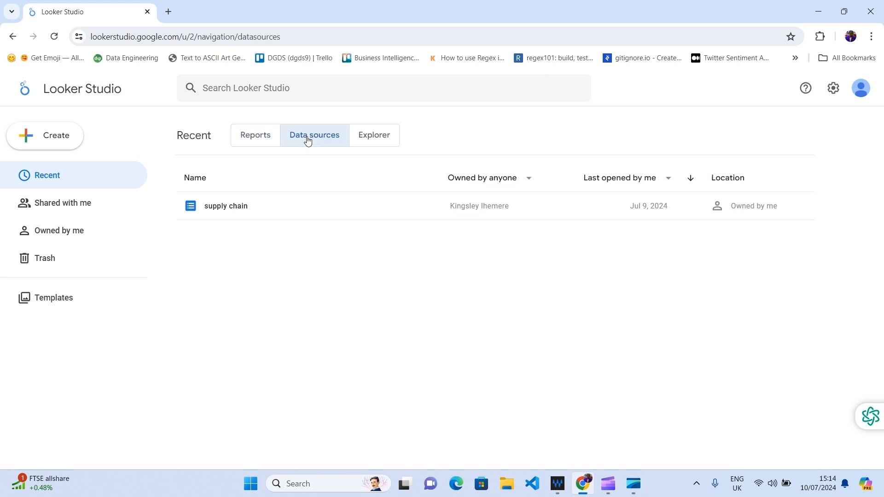
click(227, 208)
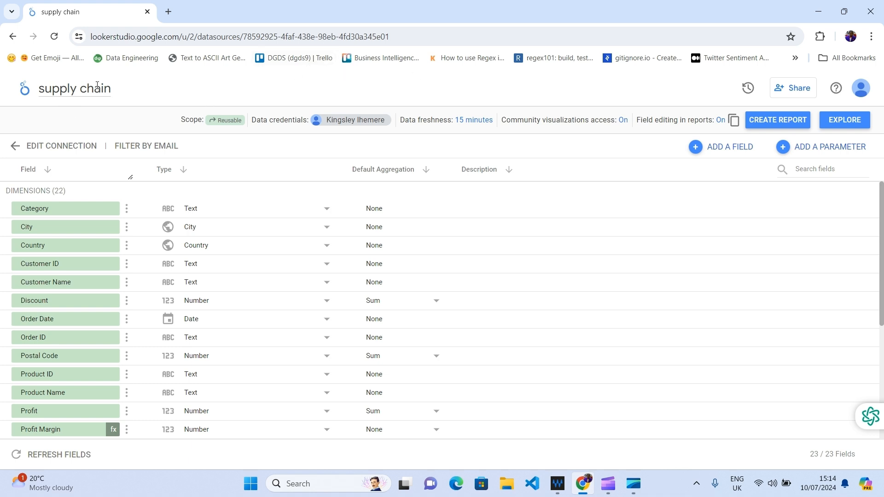
drag(112, 87, 36, 99)
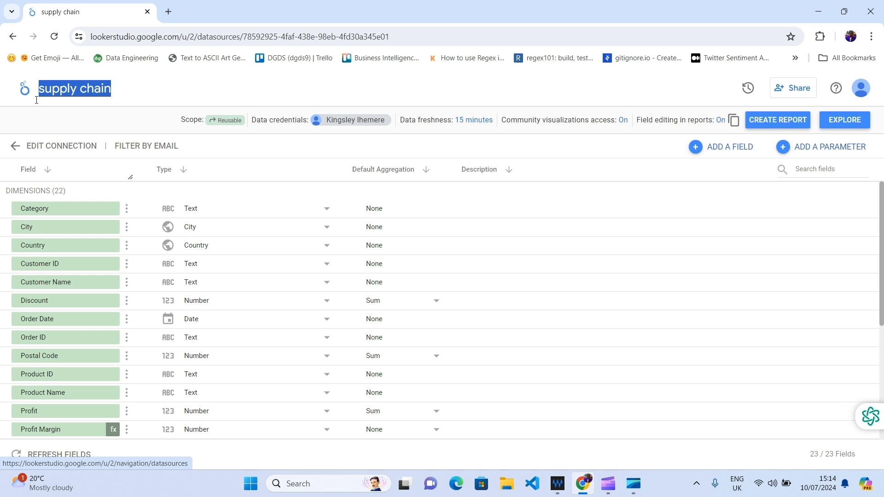
click(132, 94)
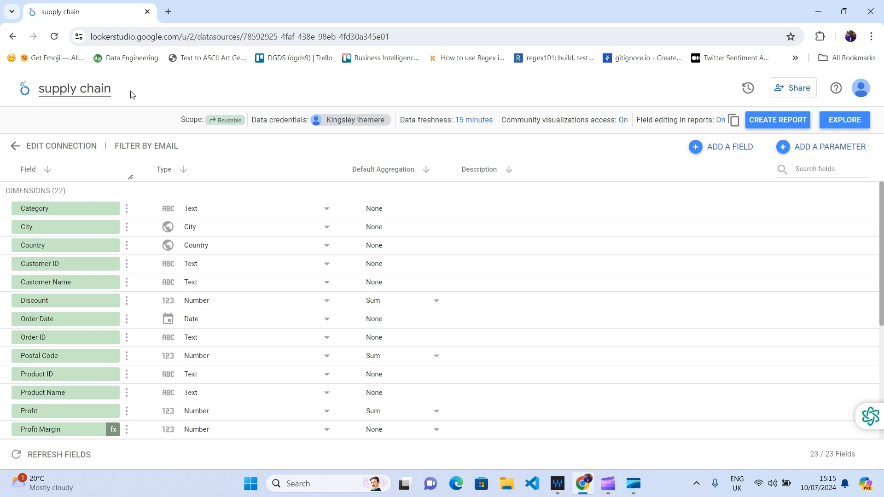
Step: Review the data source's version history and its data freshness options, leaving both as they are
click(749, 89)
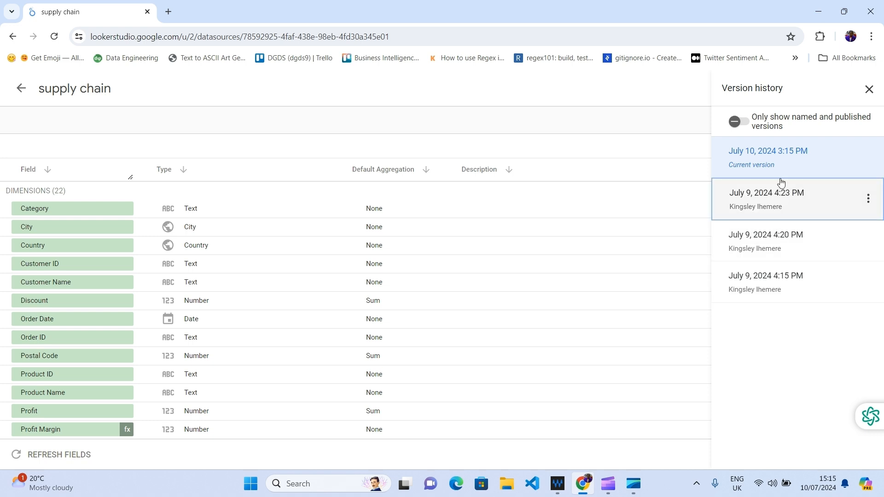
click(870, 90)
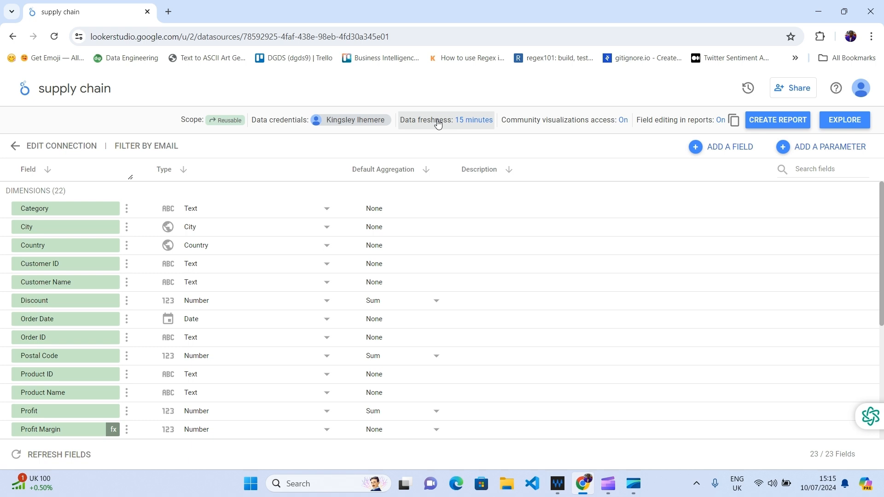
click(475, 122)
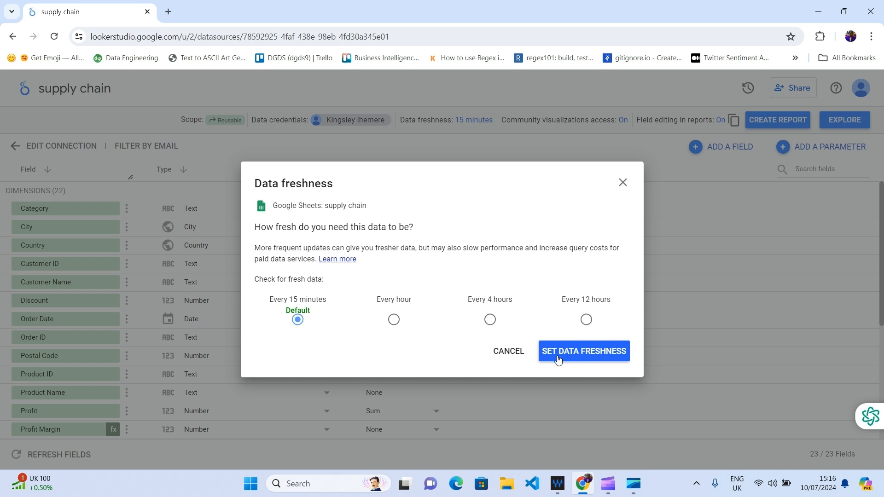
click(624, 184)
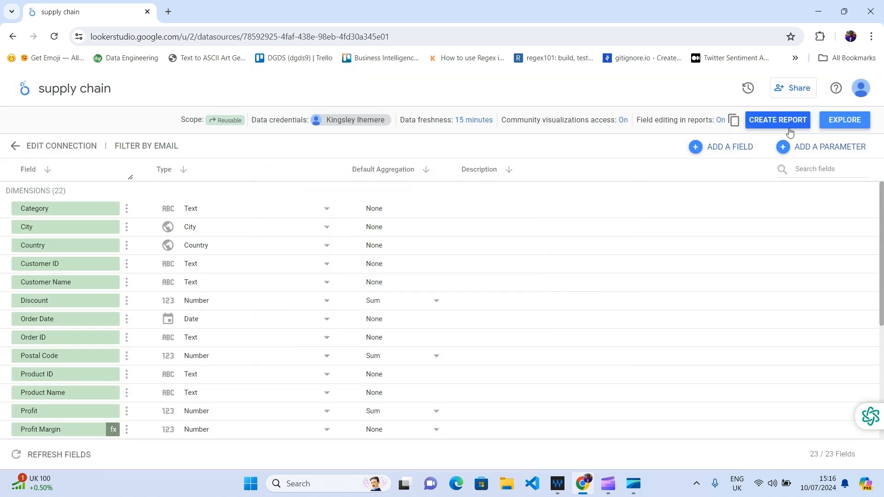
Step: Inspect the community visualizations access options, and switch field editing in reports off and back on
click(555, 122)
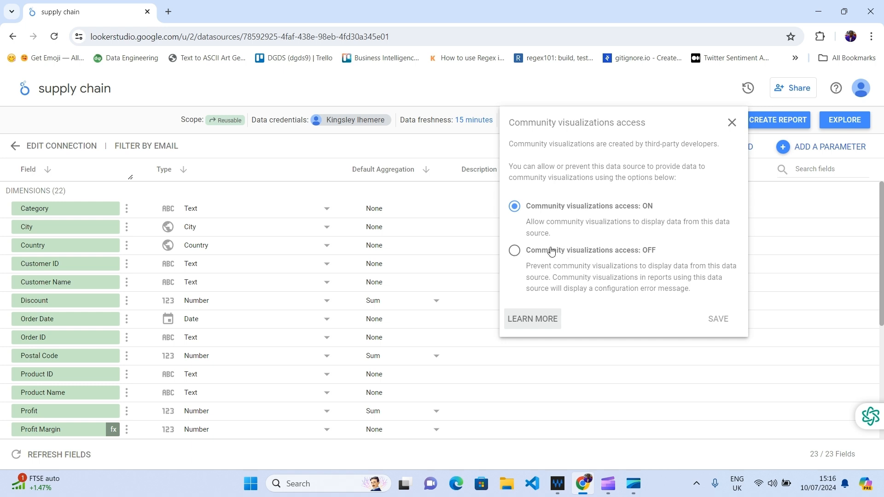
click(731, 122)
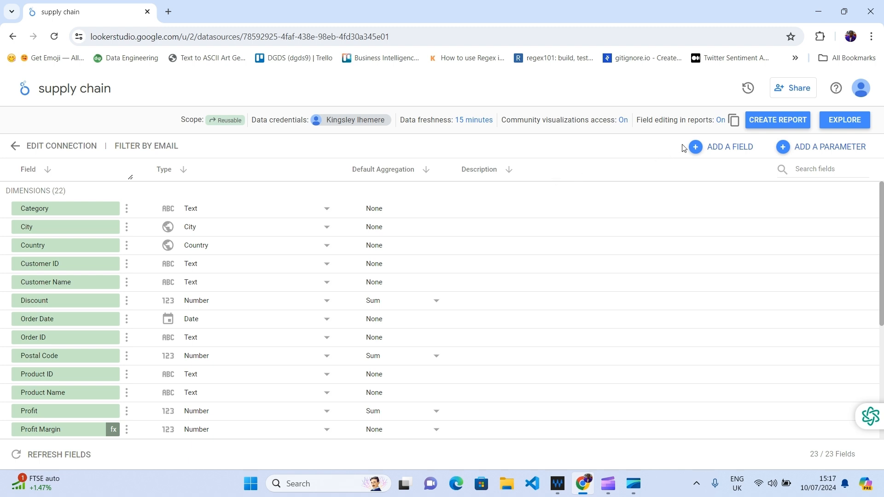
click(699, 125)
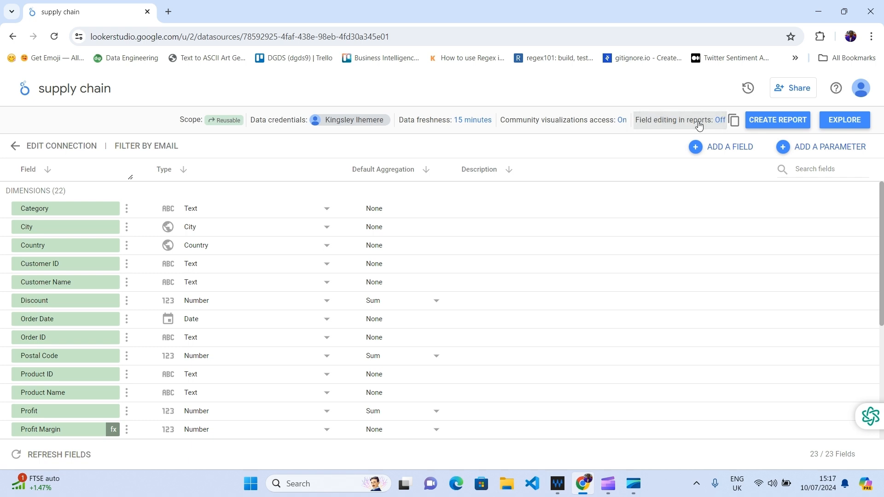
click(699, 125)
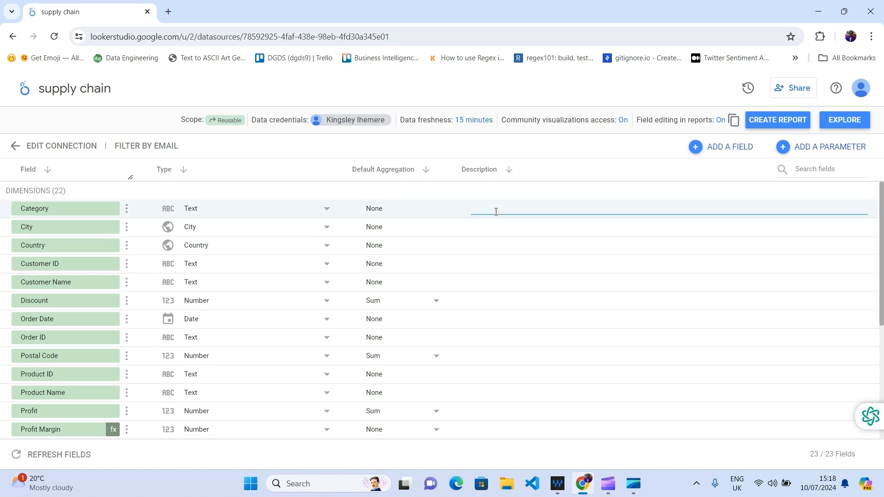
Step: Examine the field list's dimensions and metrics sections from start to end
scroll(496, 211, down, 4)
scroll(496, 211, up, 4)
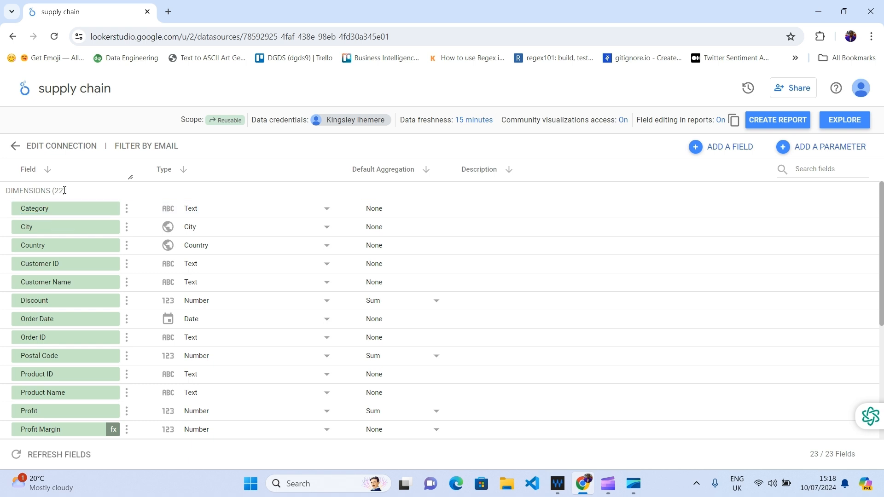
drag(70, 193, 1, 199)
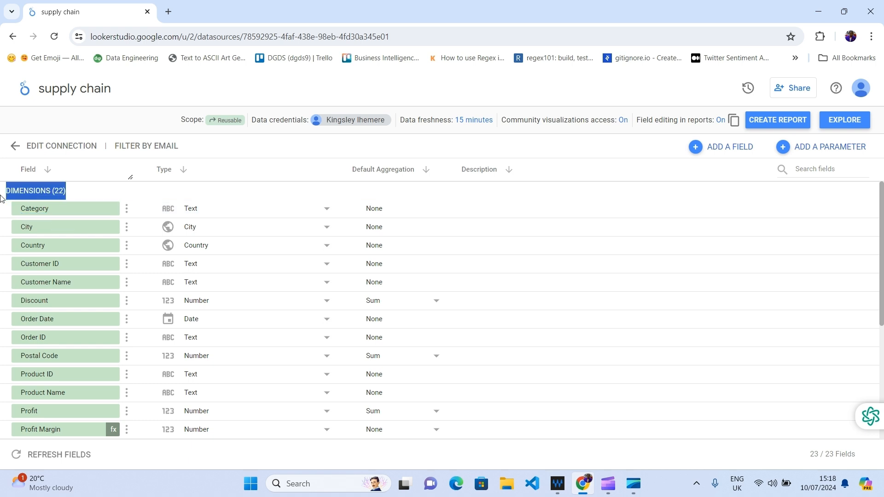
scroll(67, 241, down, 5)
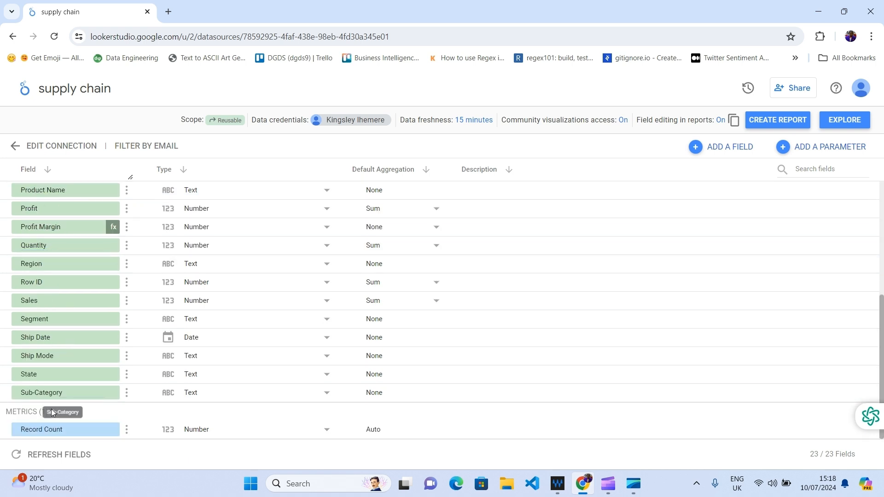
drag(52, 417, 2, 413)
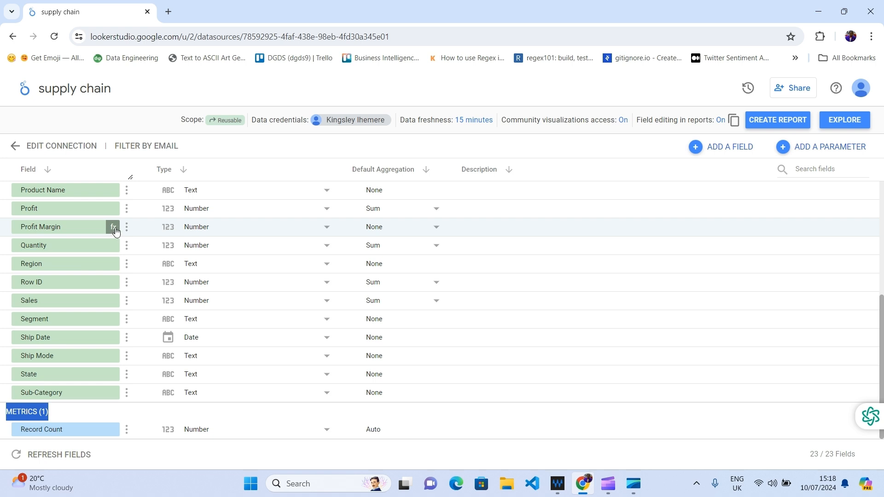
scroll(132, 276, up, 5)
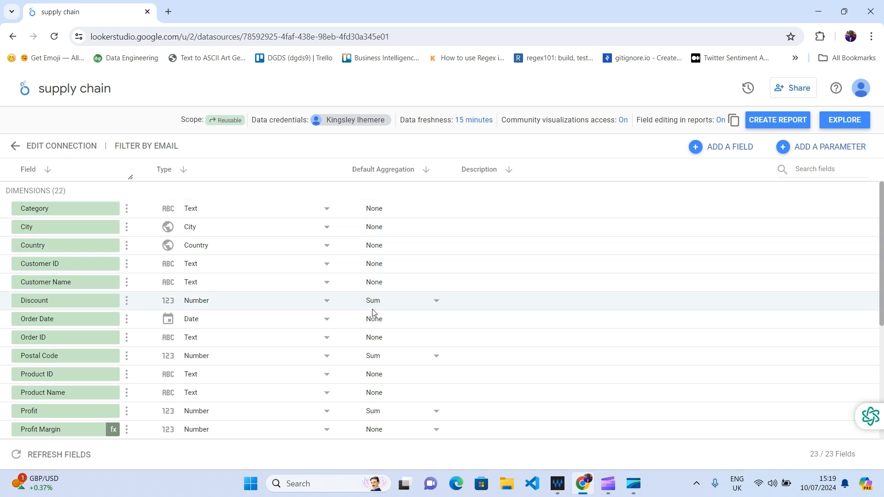
Step: View the default aggregation options for the Discount field and the empty description entry of the Category field
click(441, 305)
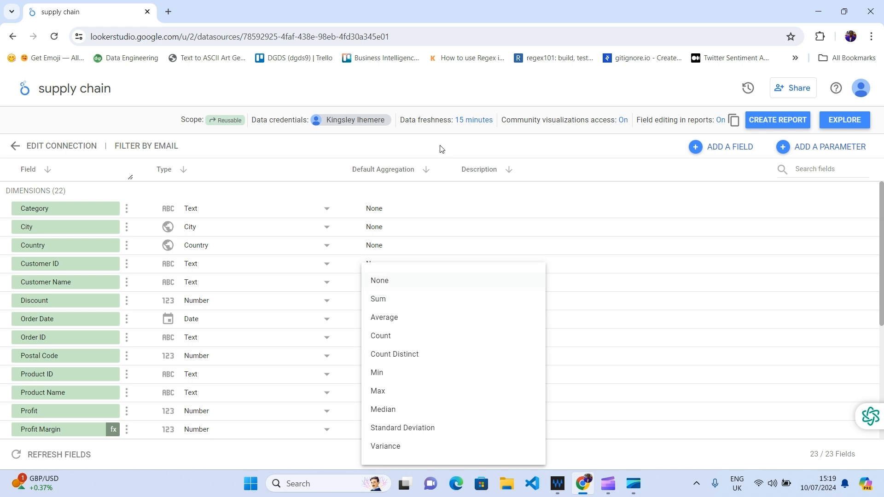
click(454, 165)
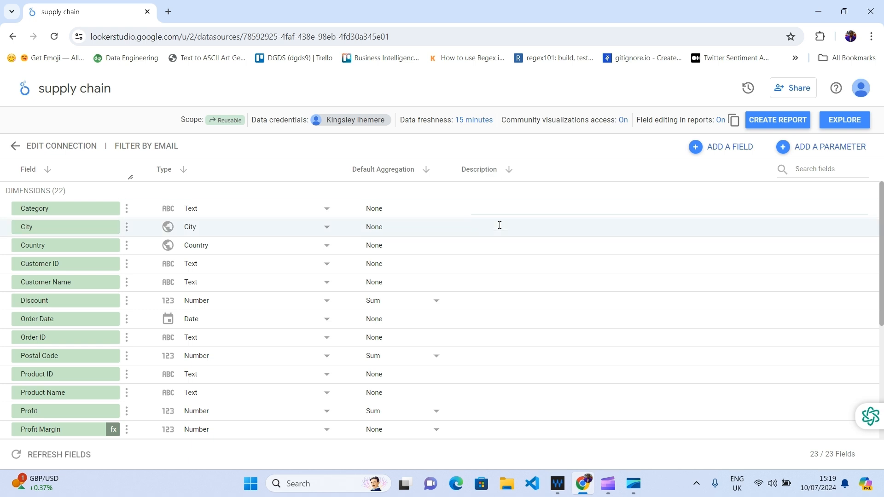
click(495, 212)
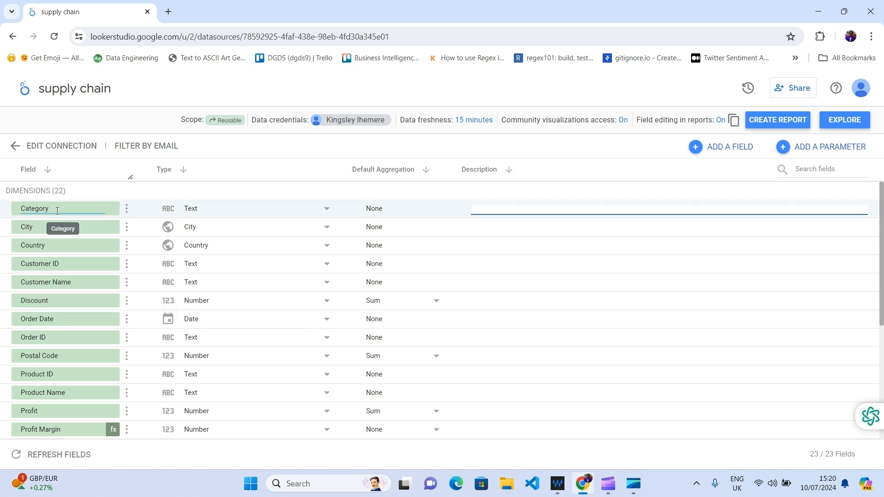
Step: Compare the fields listed as dimensions with those in the metrics section
scroll(78, 373, down, 4)
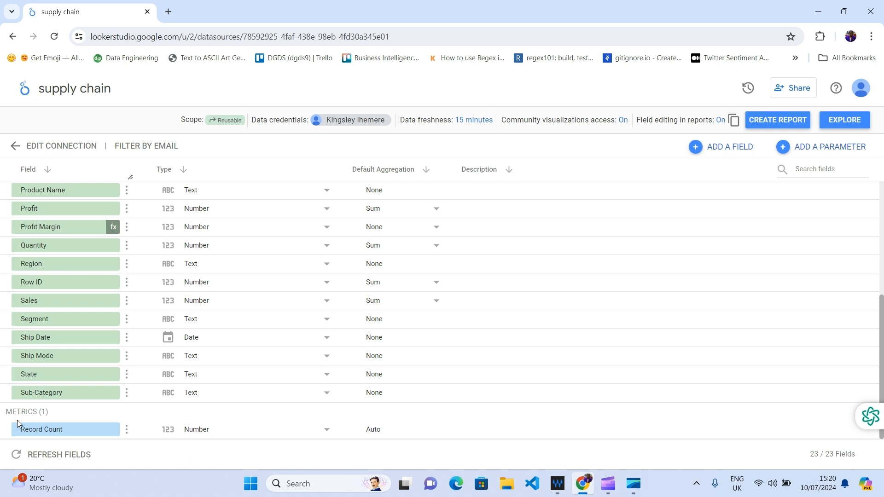
scroll(85, 292, up, 1)
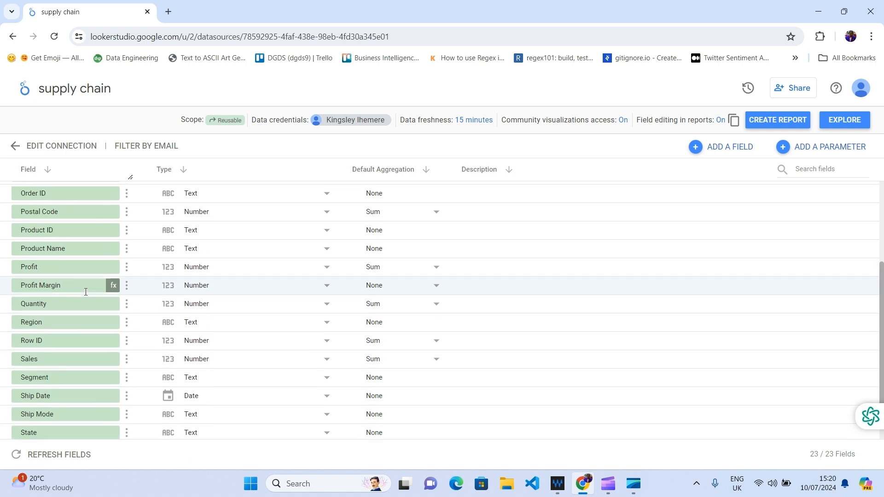
scroll(86, 292, up, 1)
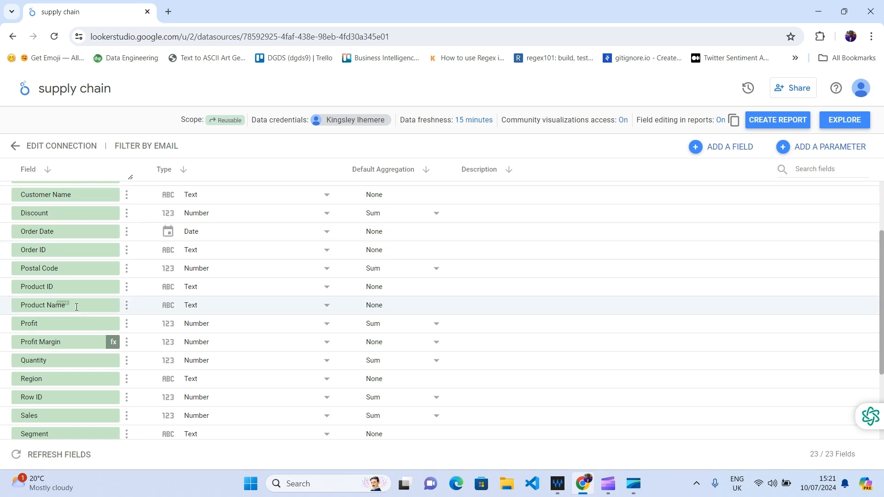
scroll(56, 439, down, 1)
scroll(69, 433, down, 2)
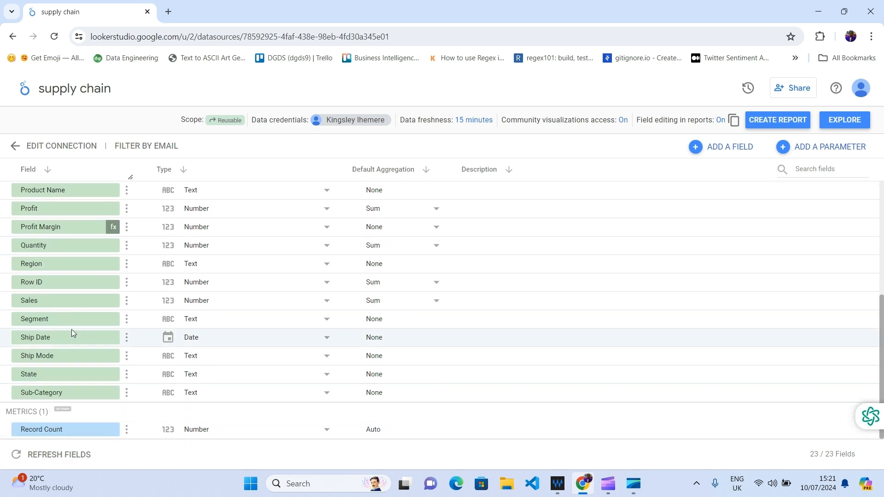
scroll(71, 330, up, 2)
scroll(72, 329, up, 1)
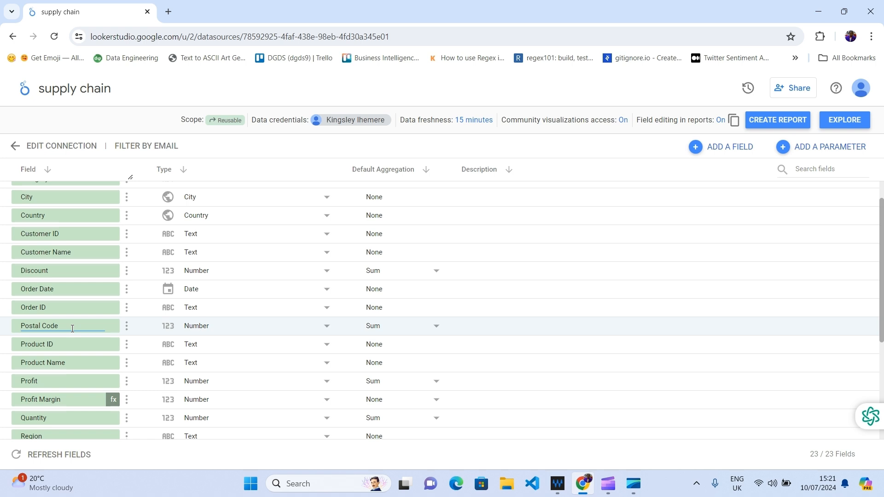
scroll(72, 329, up, 1)
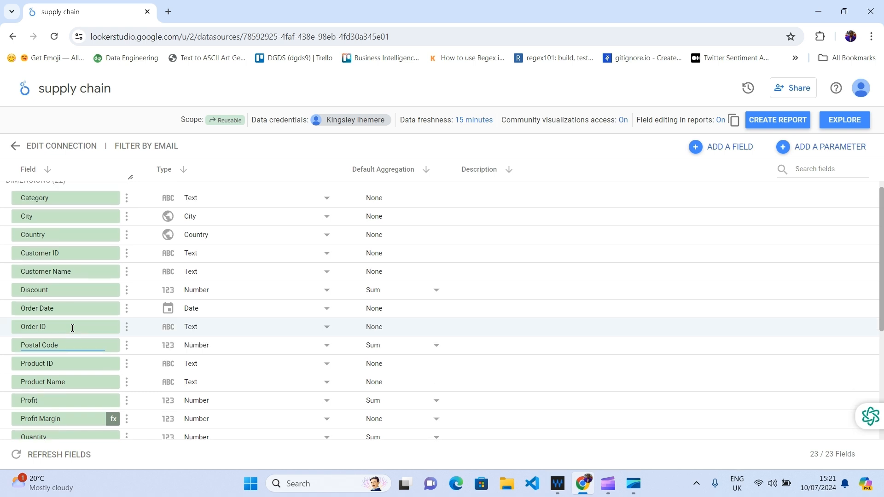
drag(67, 193, 2, 191)
click(105, 192)
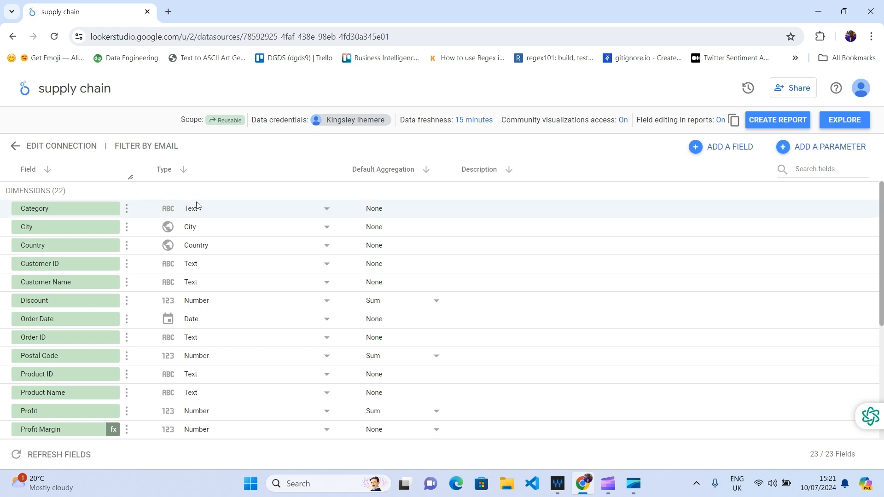
Step: Examine the Record Count field in the metrics section without renaming it
scroll(69, 252, down, 4)
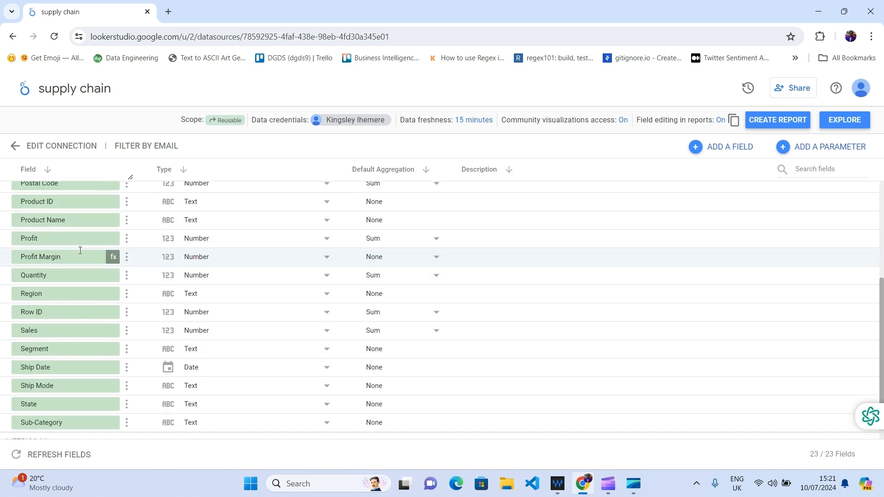
scroll(95, 357, down, 1)
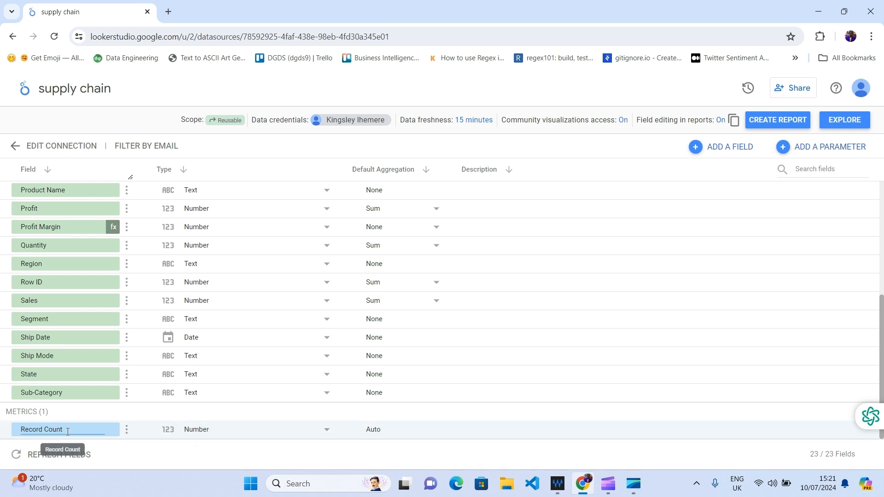
drag(67, 432, 44, 431)
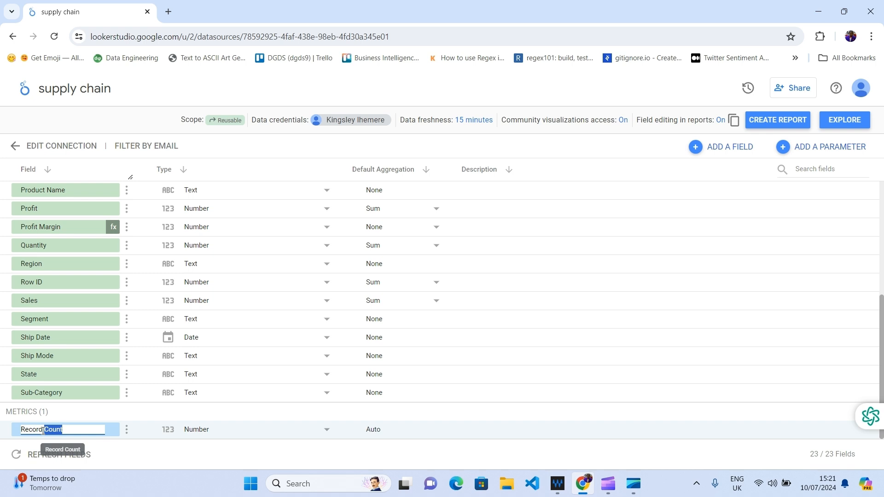
click(84, 417)
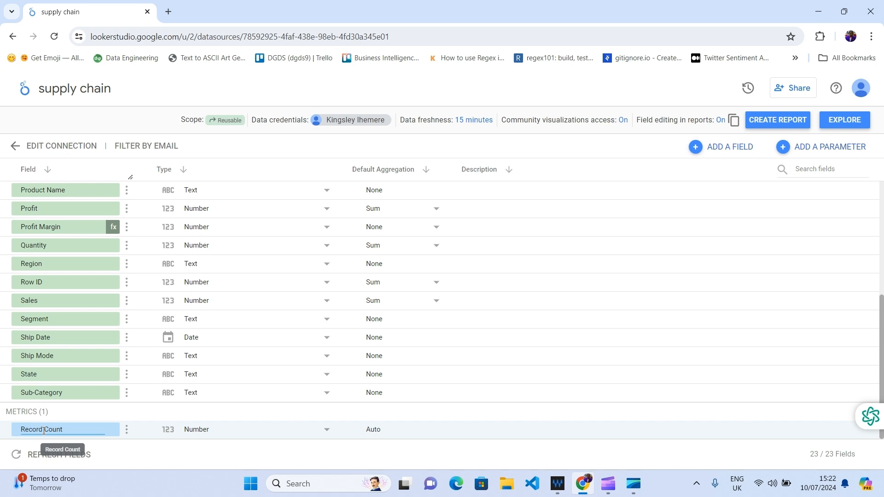
Step: View the data type options for the Category field, including the URL types, and look at the City field
scroll(78, 329, up, 5)
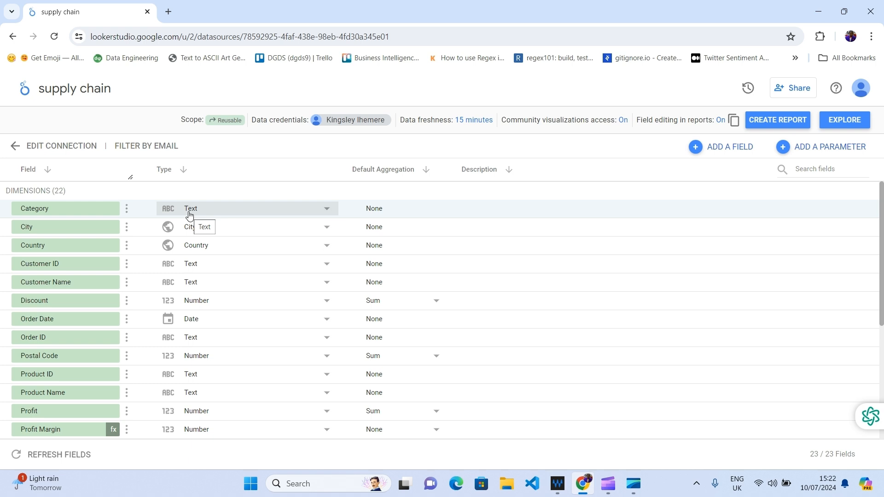
click(327, 210)
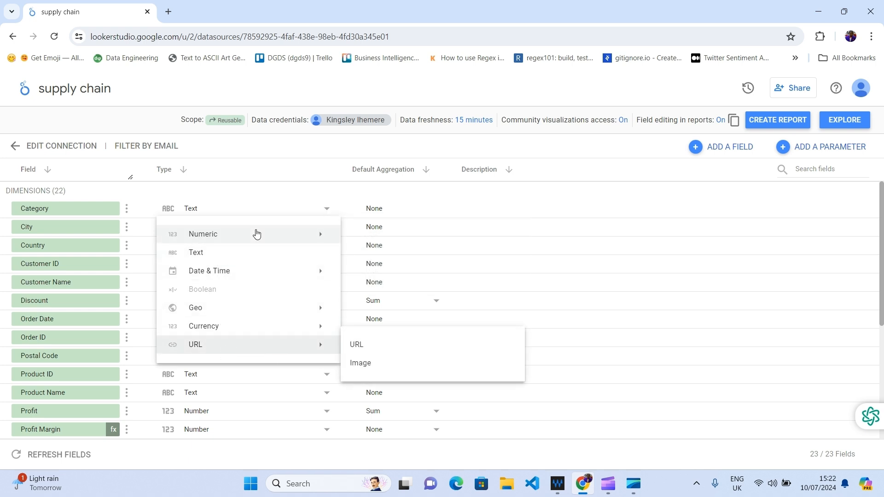
click(290, 173)
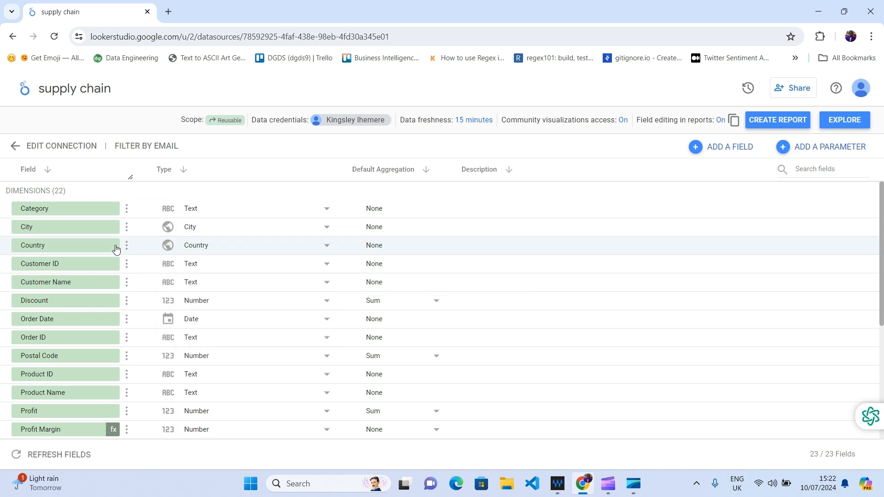
click(38, 229)
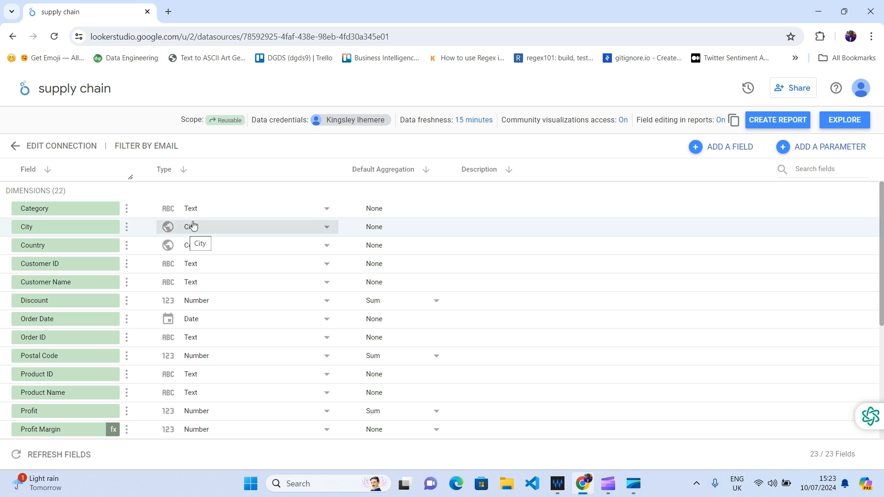
Step: View the Geo and Currency data type options for the City field without changing its type
click(328, 228)
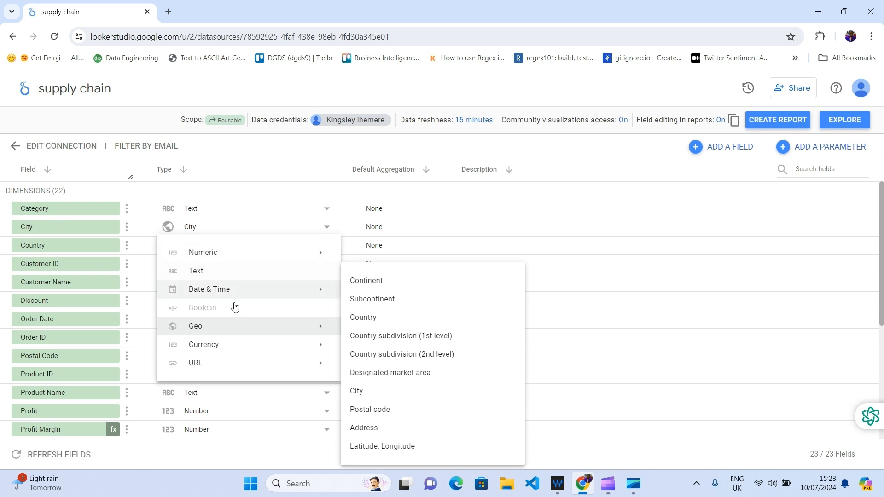
mouse_move(197, 330)
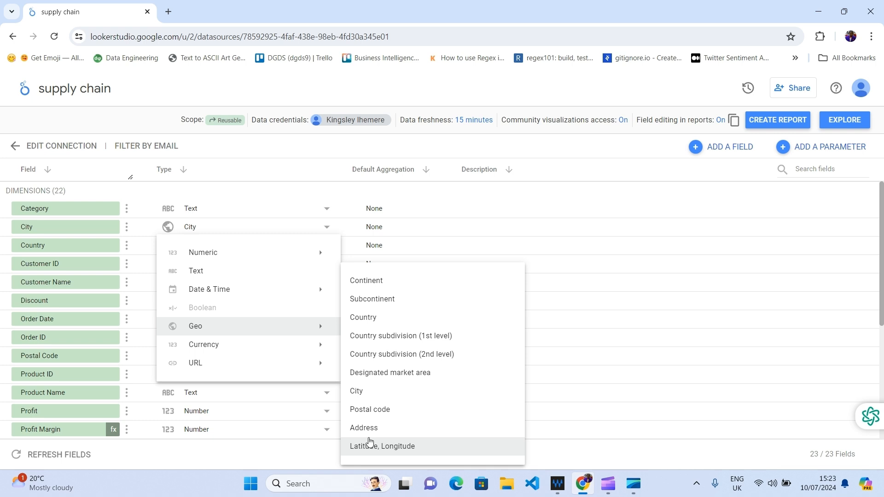
mouse_move(253, 347)
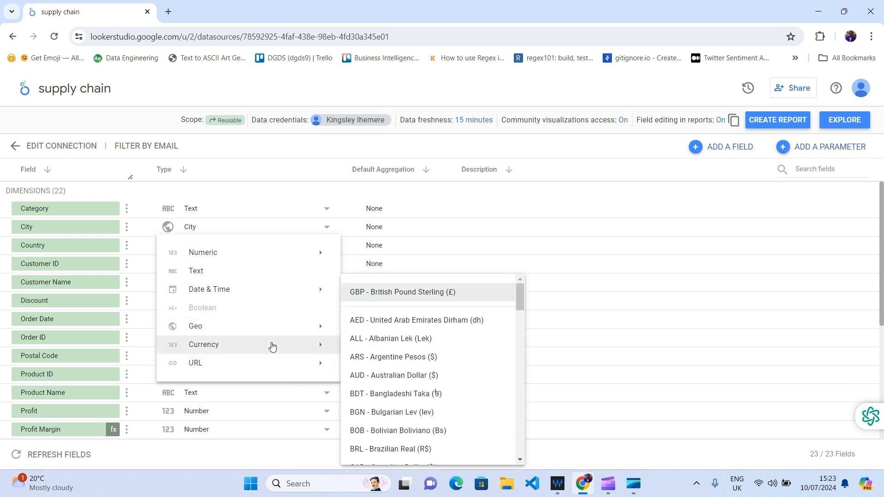
scroll(394, 447, down, 1)
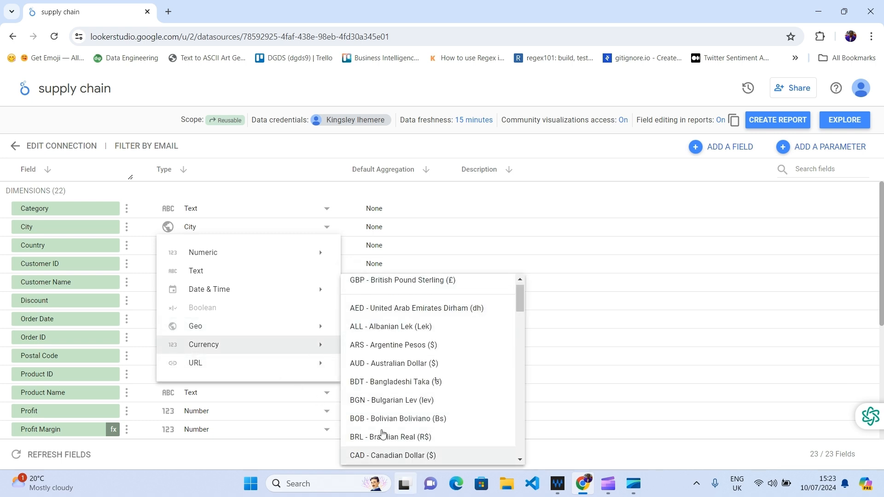
click(288, 148)
Step: Set the Profit field's data type to Currency (GBP - British Pound Sterling (£))
scroll(78, 340, down, 3)
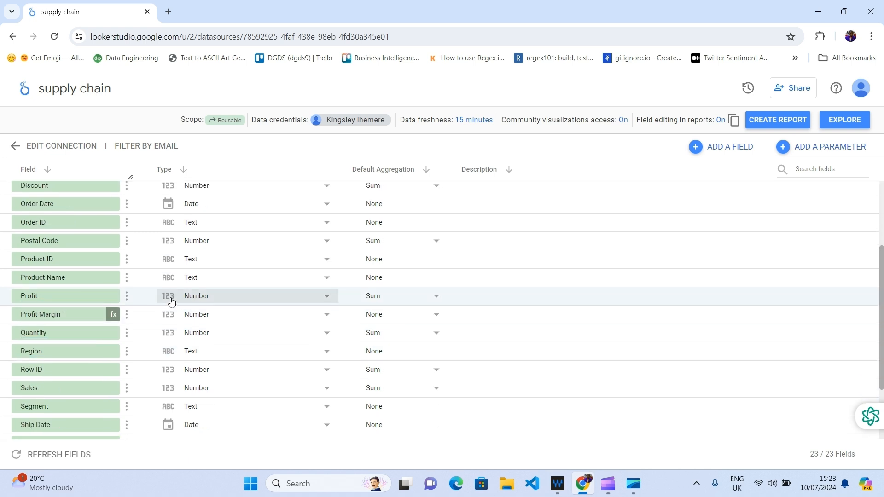
click(326, 297)
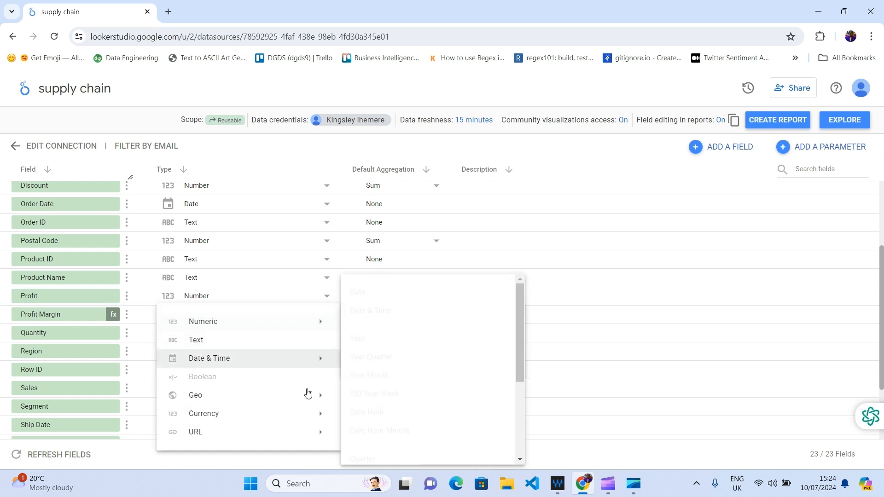
mouse_move(296, 414)
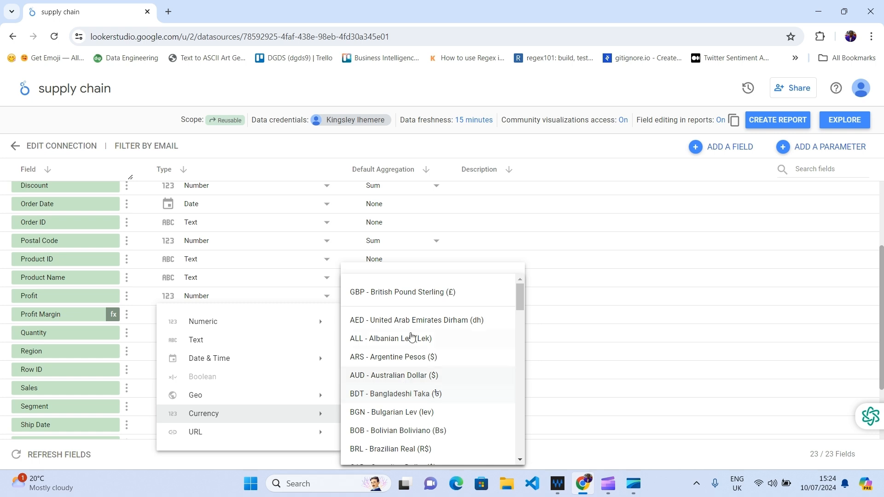
click(431, 293)
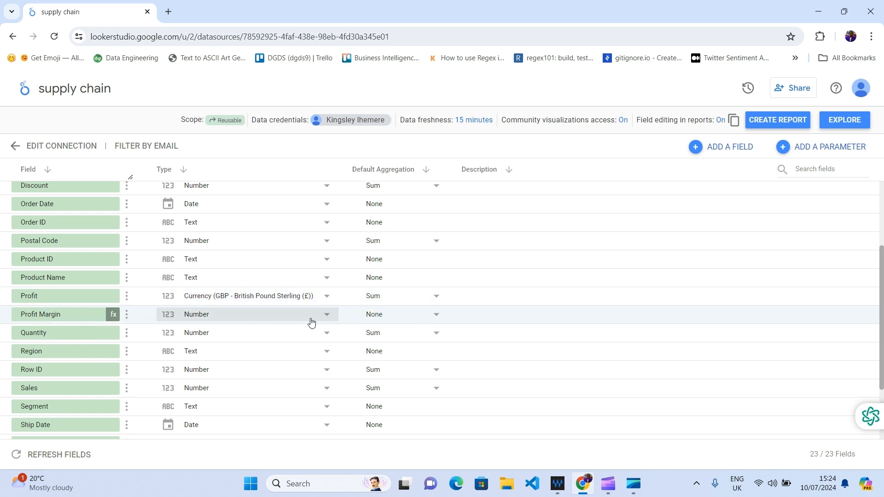
Step: Change the Profit Margin field's data type to the numeric Percent type
click(327, 316)
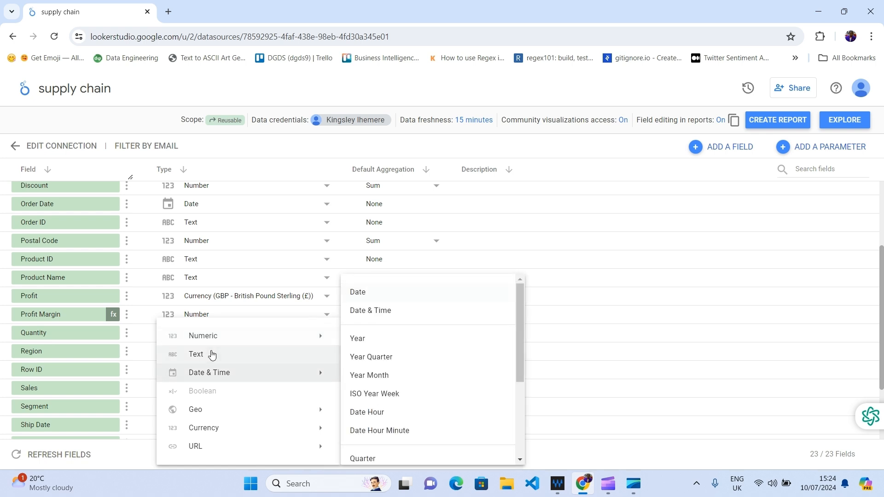
mouse_move(208, 441)
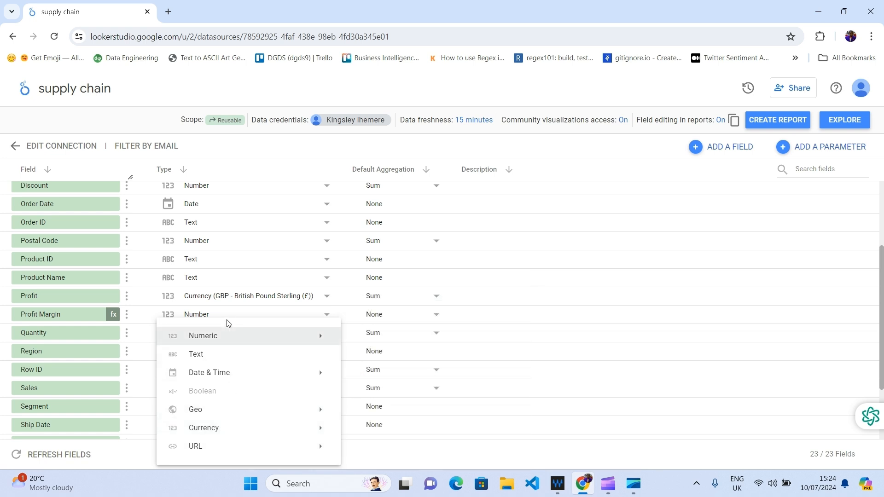
mouse_move(235, 337)
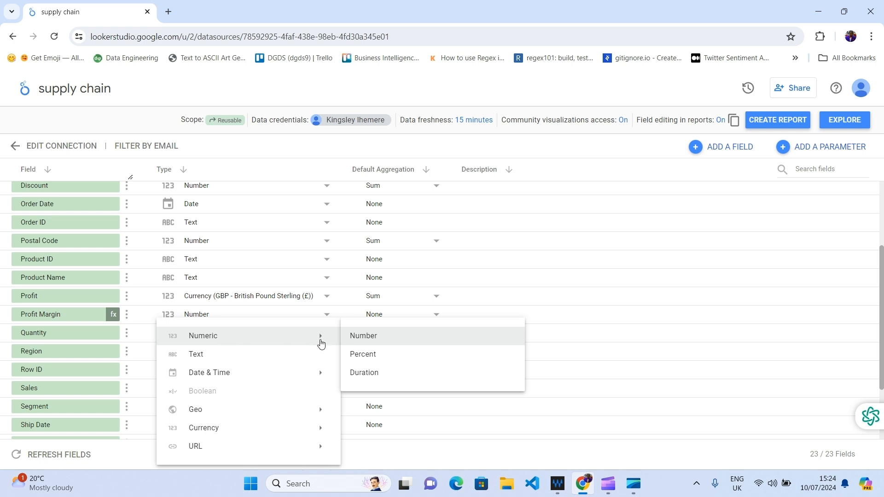
click(379, 357)
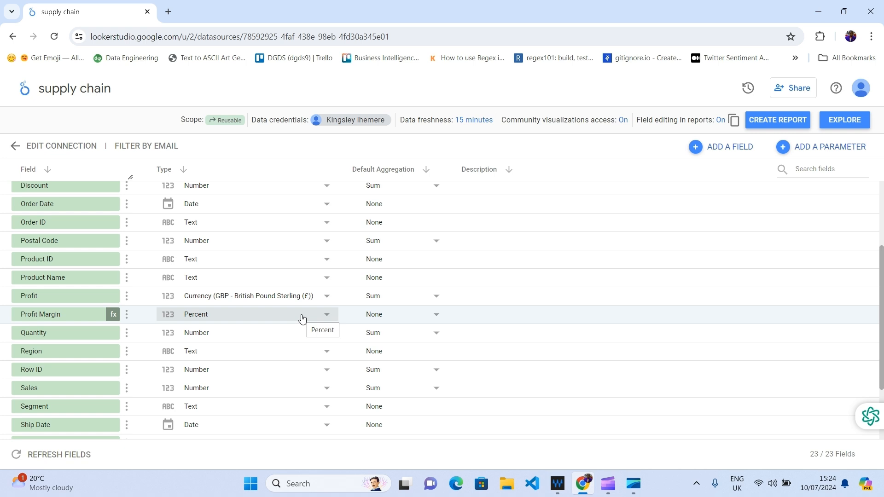
Step: Examine the formula of the calculated Profit Margin field and return to the list of all fields
scroll(103, 305, down, 1)
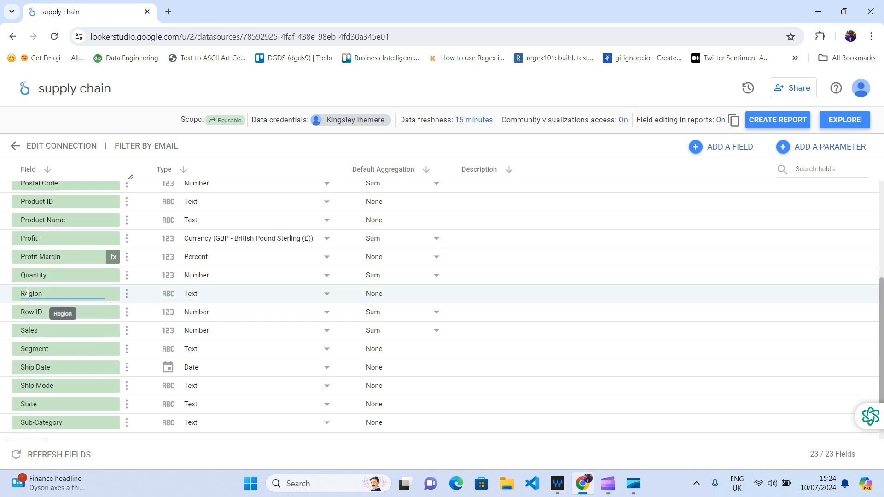
scroll(27, 293, down, 1)
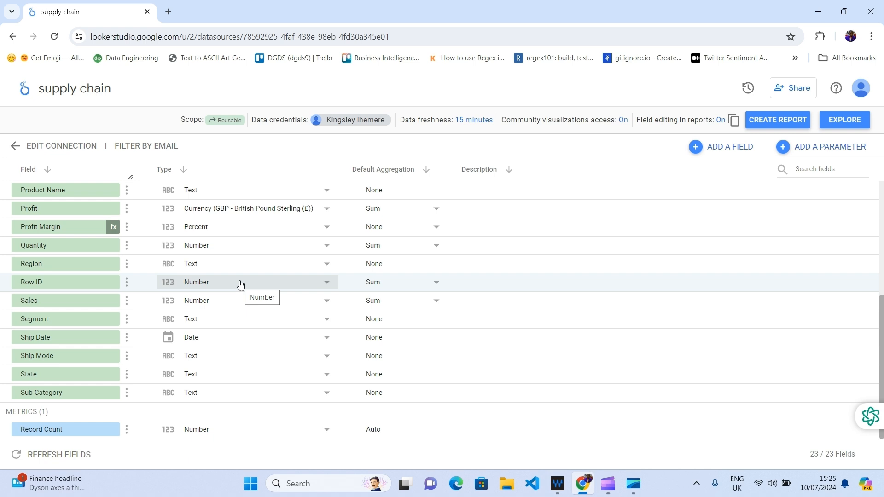
click(112, 229)
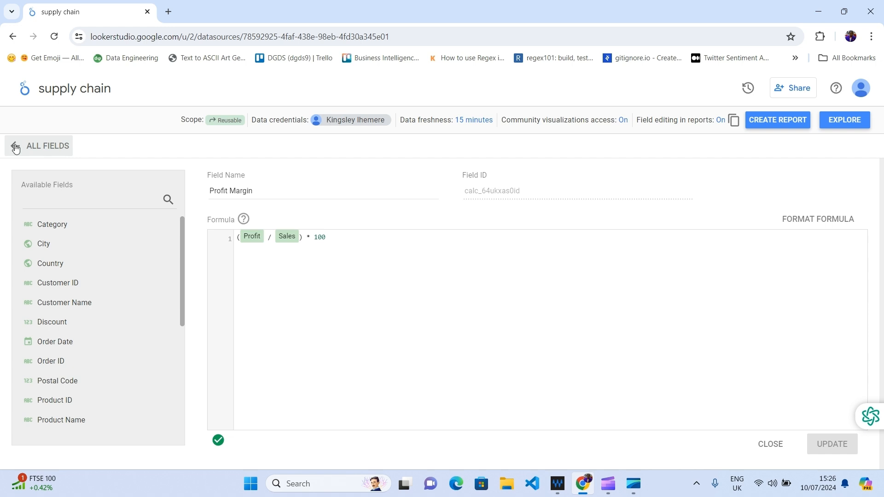
drag(339, 238, 215, 249)
click(302, 293)
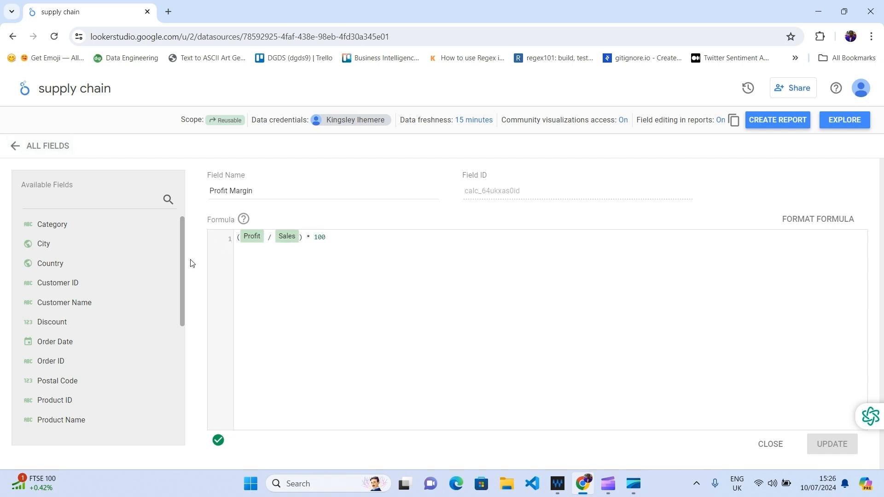
click(14, 149)
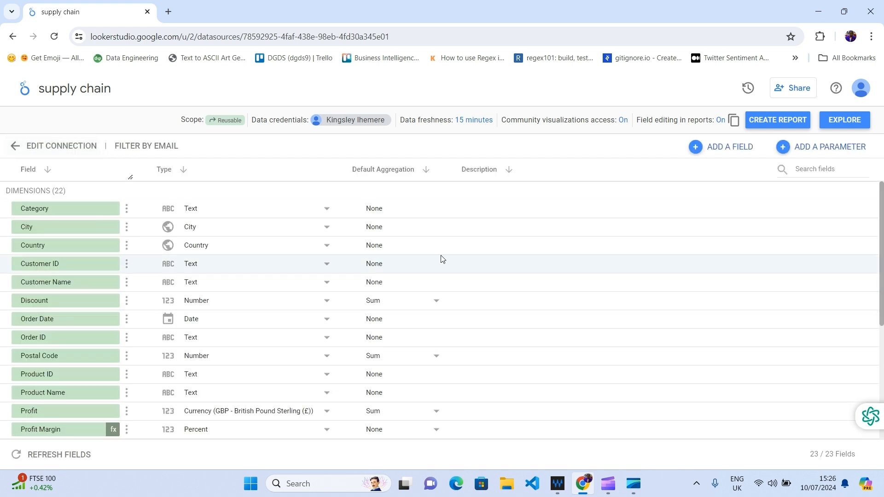
Step: Set the Sales field's data type to Currency (GBP - British Pound Sterling (£))
scroll(273, 313, down, 5)
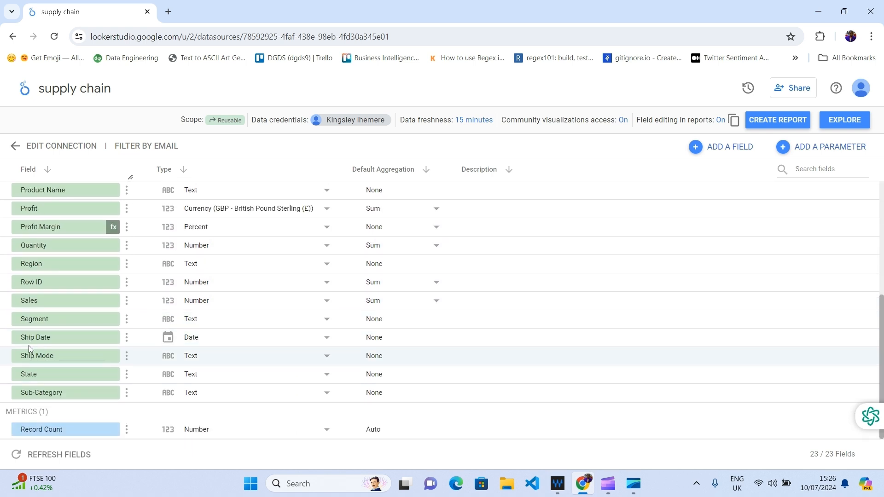
click(330, 301)
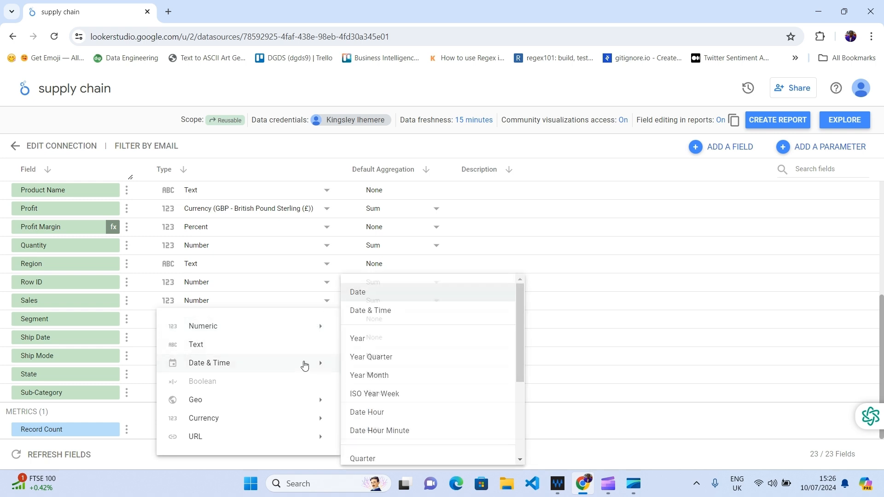
mouse_move(315, 328)
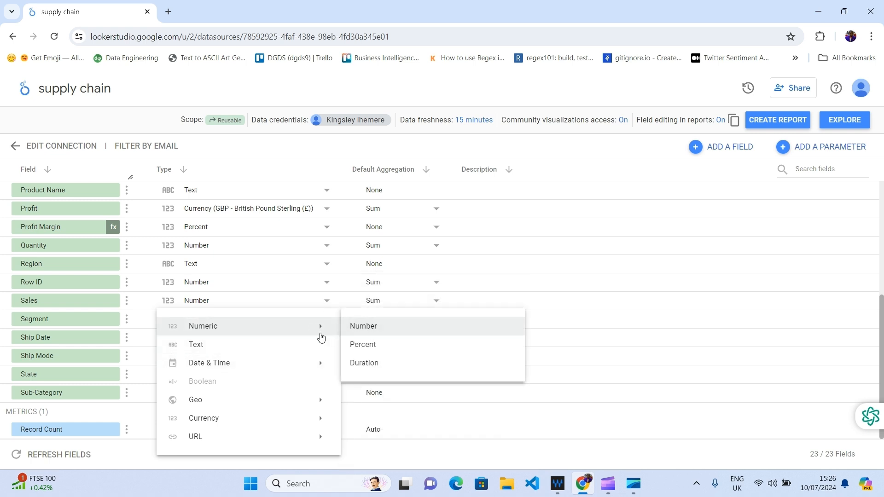
mouse_move(322, 415)
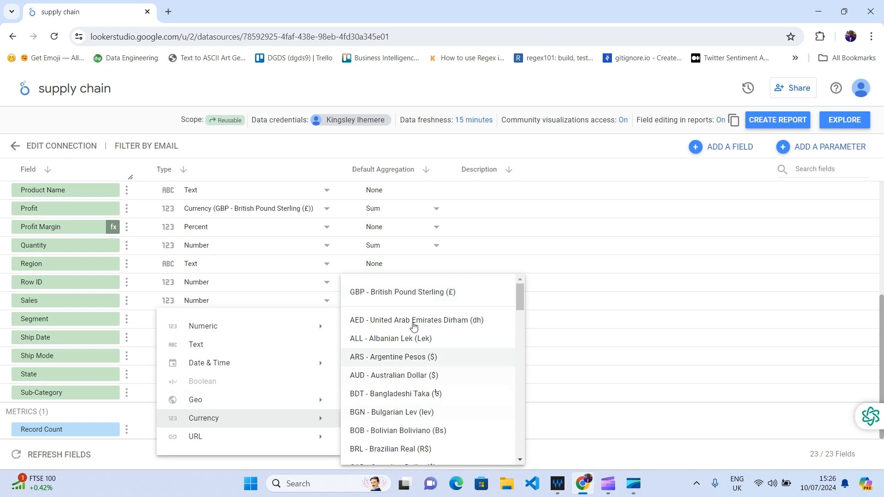
click(424, 299)
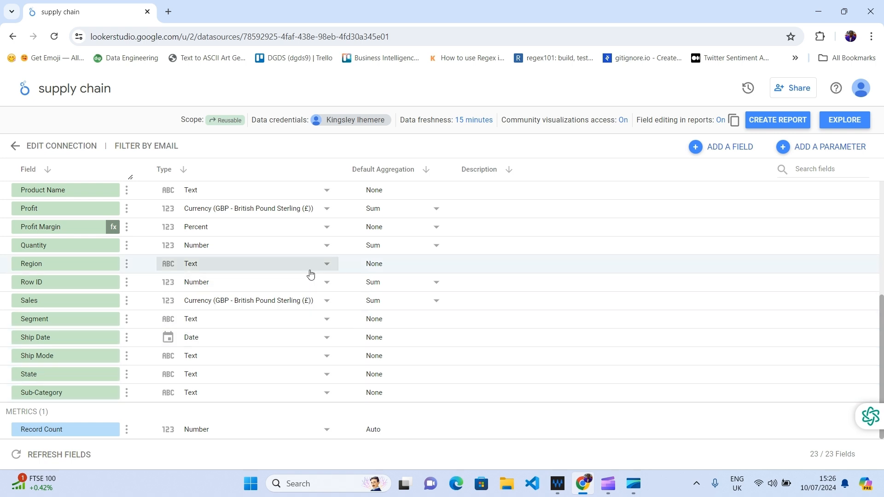
Step: Review the dimension types and view the default aggregation options for the Sales field without changing the aggregation
scroll(300, 330, up, 5)
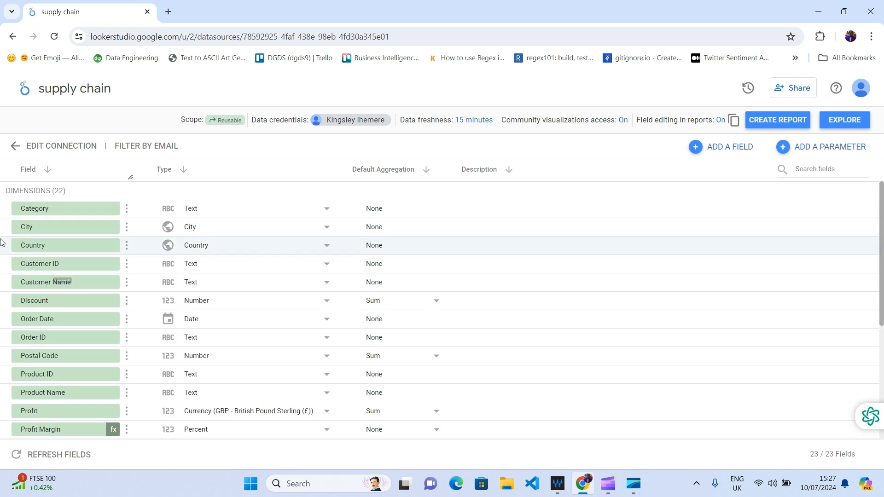
scroll(203, 335, down, 5)
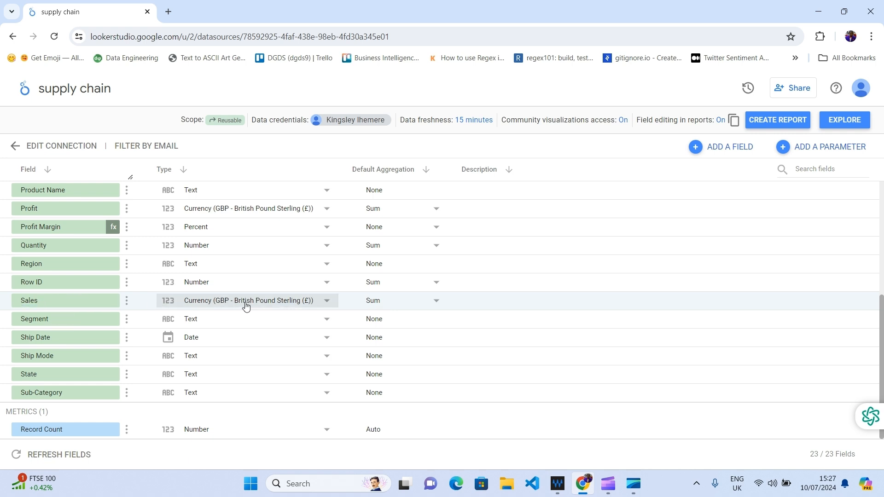
click(438, 303)
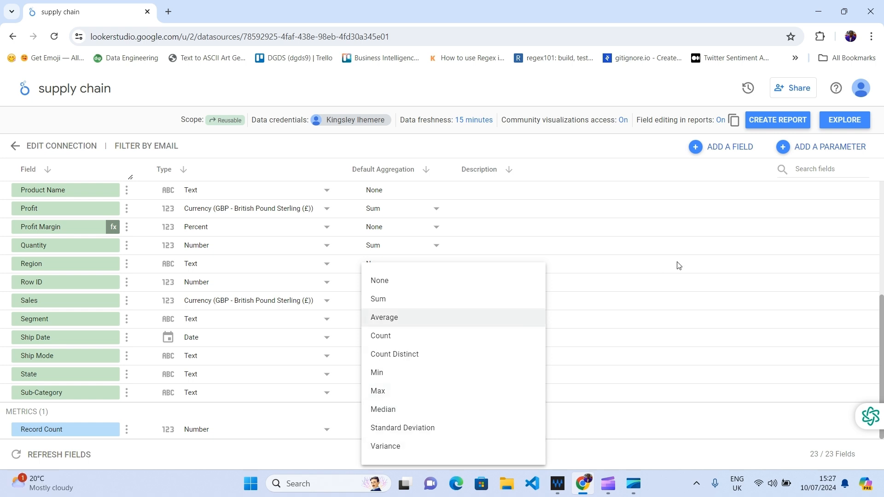
click(528, 106)
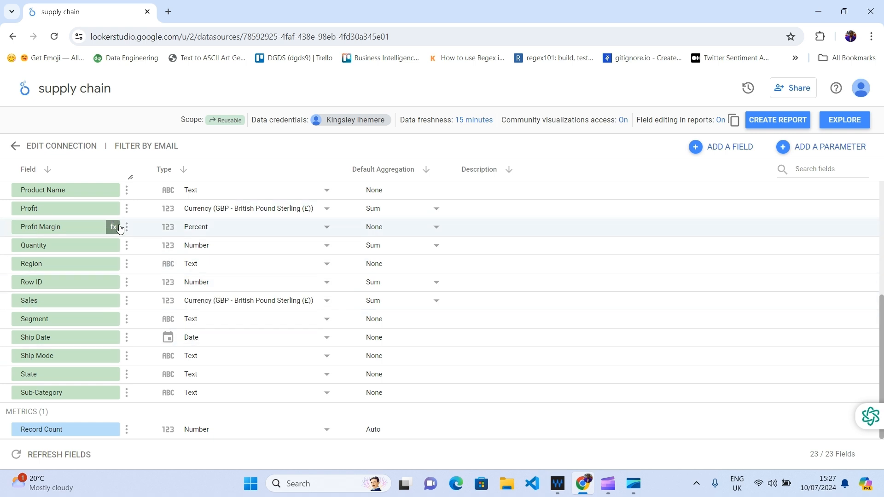
Step: Add the description "This is profit divided by sales multiplied by 100" to the Profit Margin field
click(520, 228)
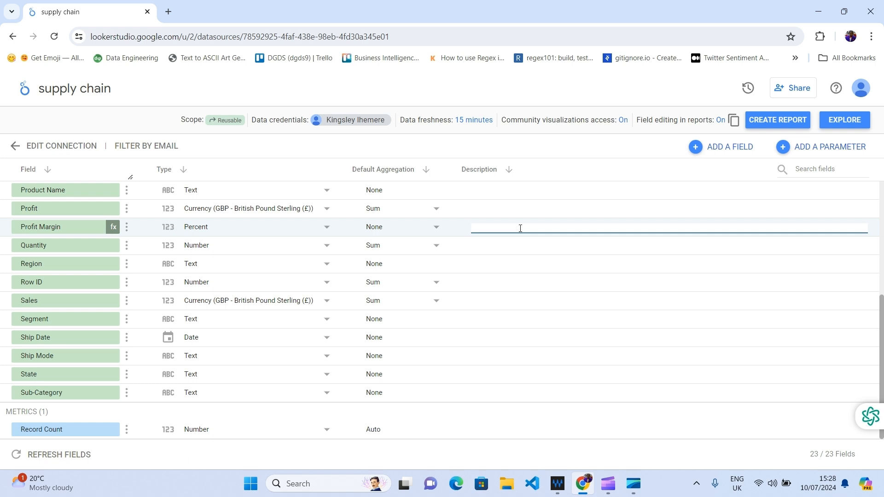
text(This is profit divided by)
click(562, 192)
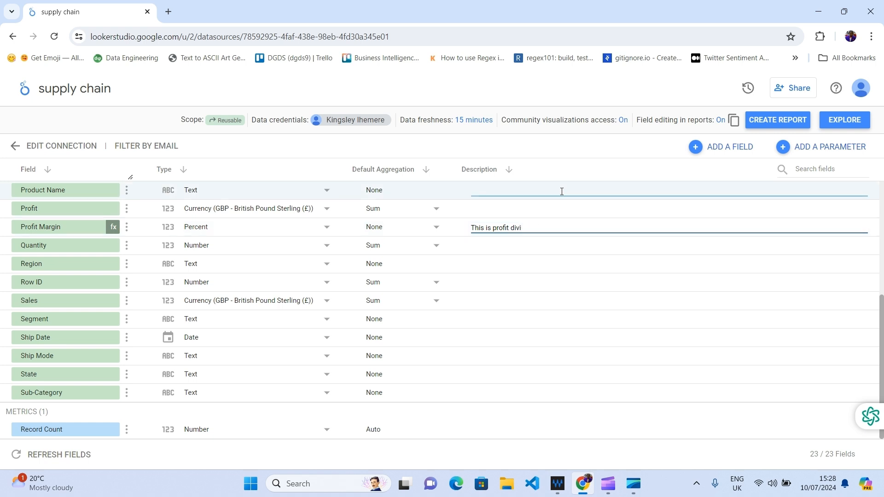
text(died by sales multiplied by 100)
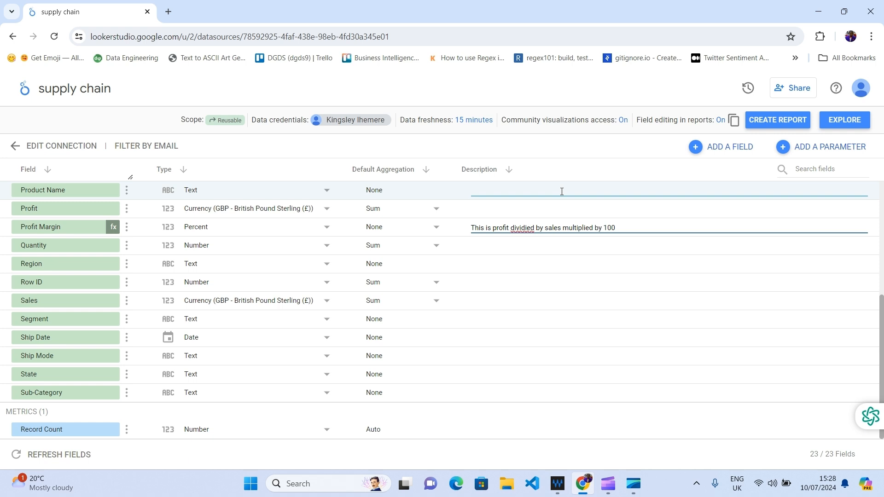
key(BackSpace)
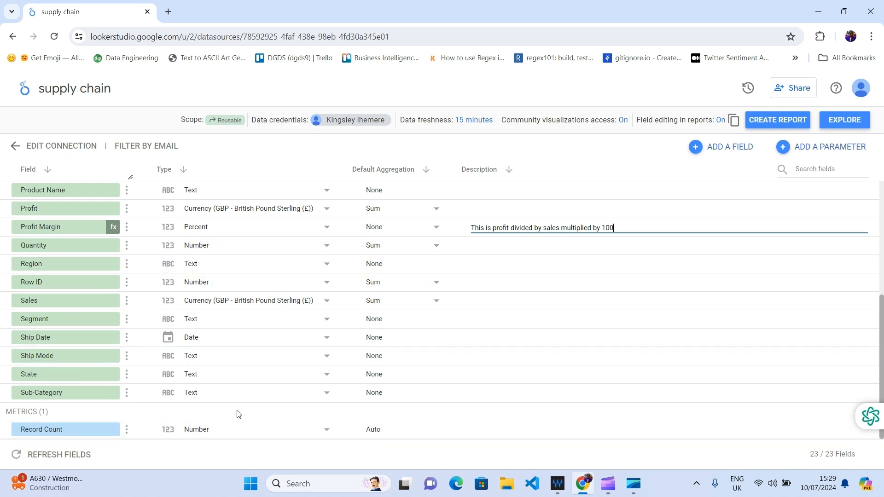
Step: Create a Count metric from the Category field and check it in the metrics section
scroll(142, 313, up, 5)
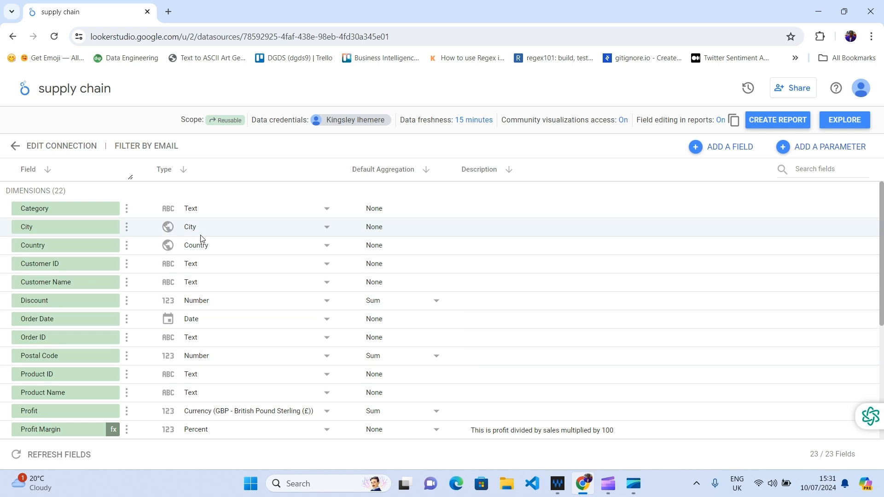
click(127, 213)
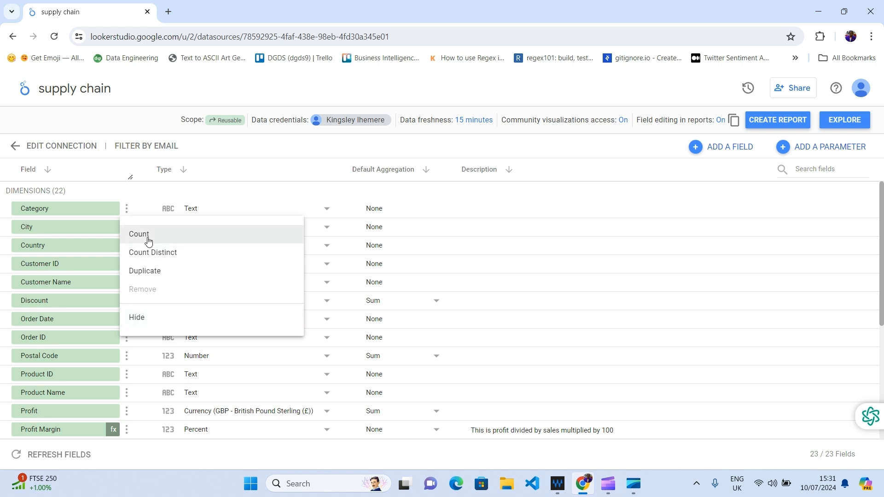
click(129, 237)
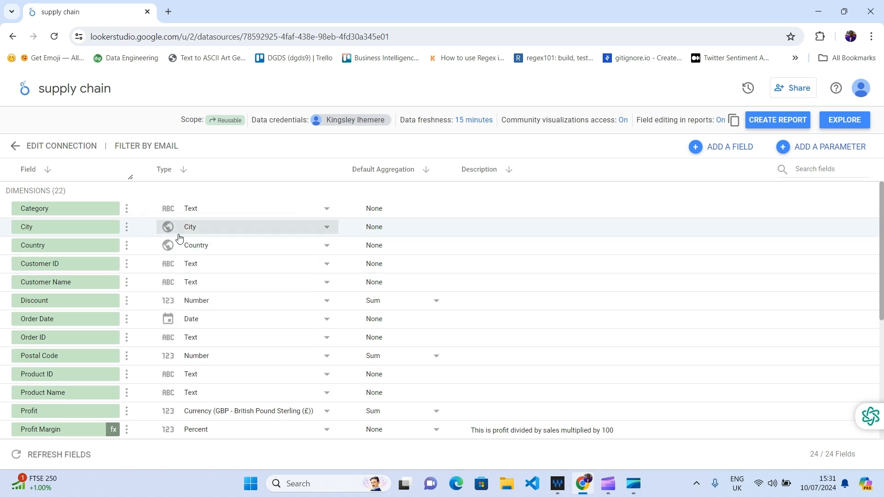
scroll(249, 239, down, 3)
scroll(248, 239, up, 3)
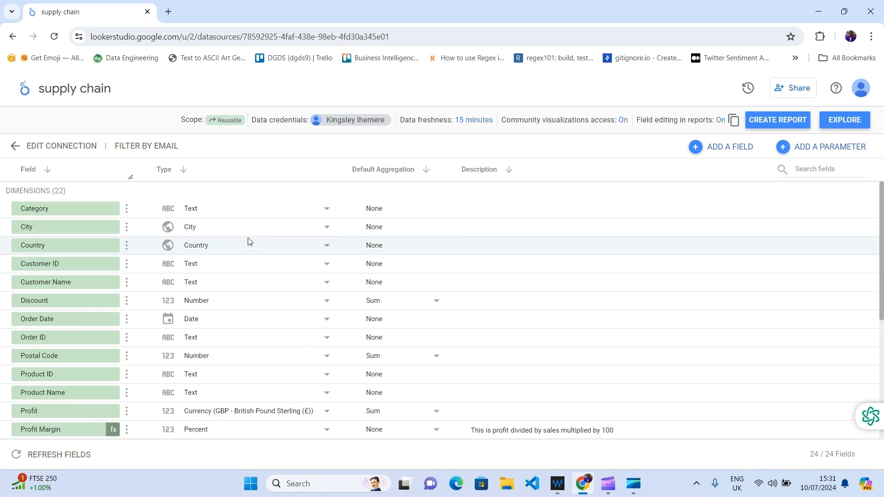
scroll(249, 241, down, 5)
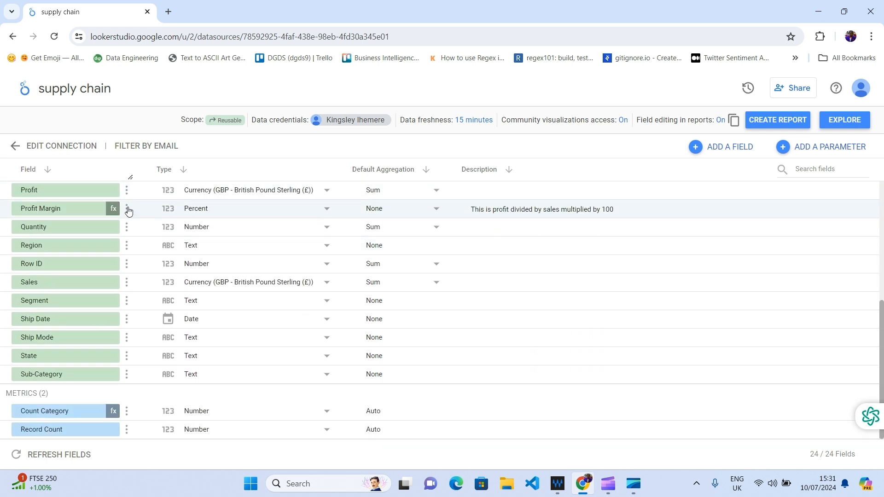
Step: Examine the Count Category metric's formula and the calculation options offered for the City field
scroll(128, 211, up, 5)
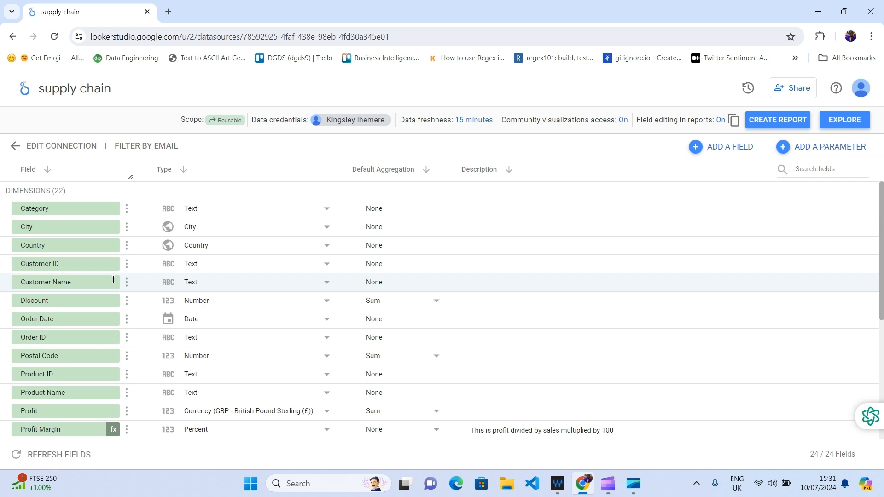
scroll(113, 279, down, 5)
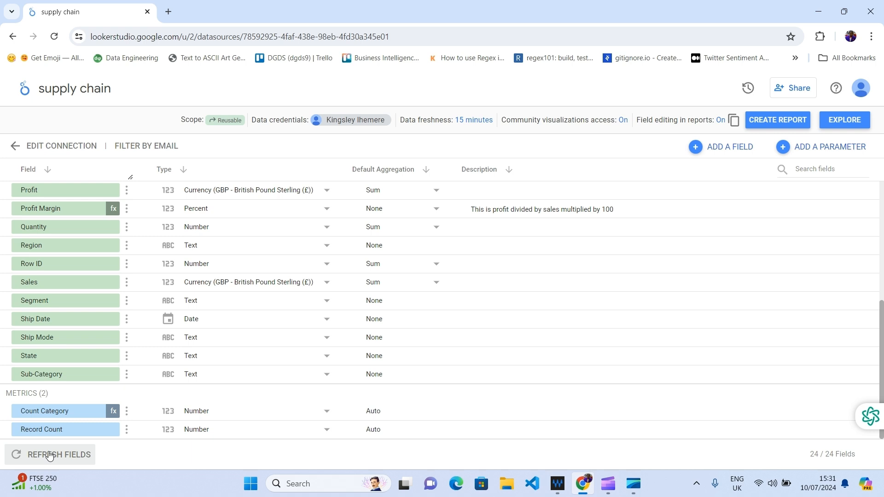
click(113, 411)
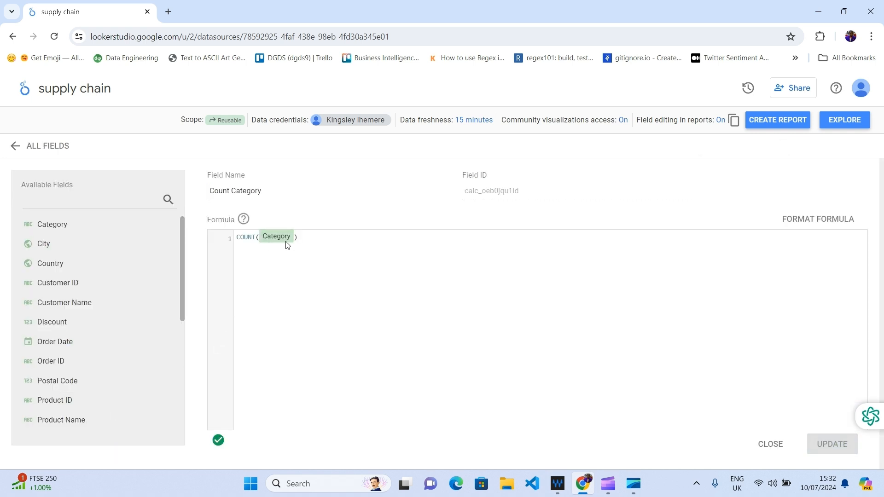
click(28, 153)
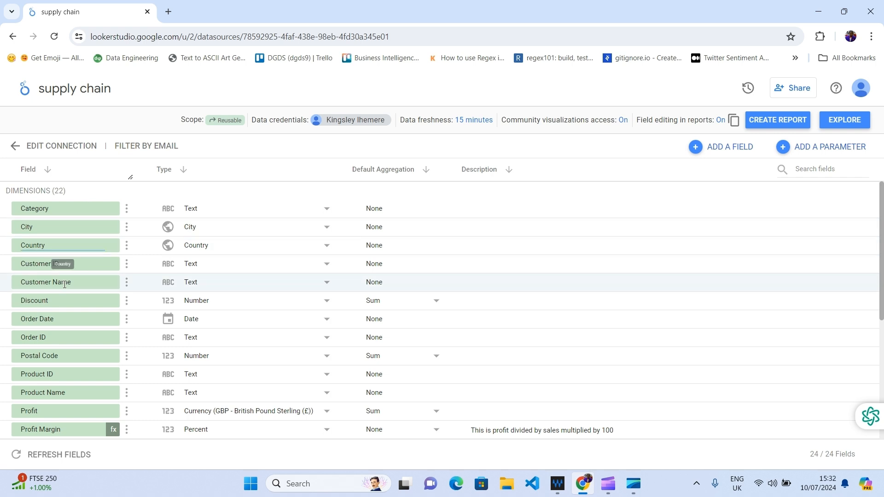
click(126, 227)
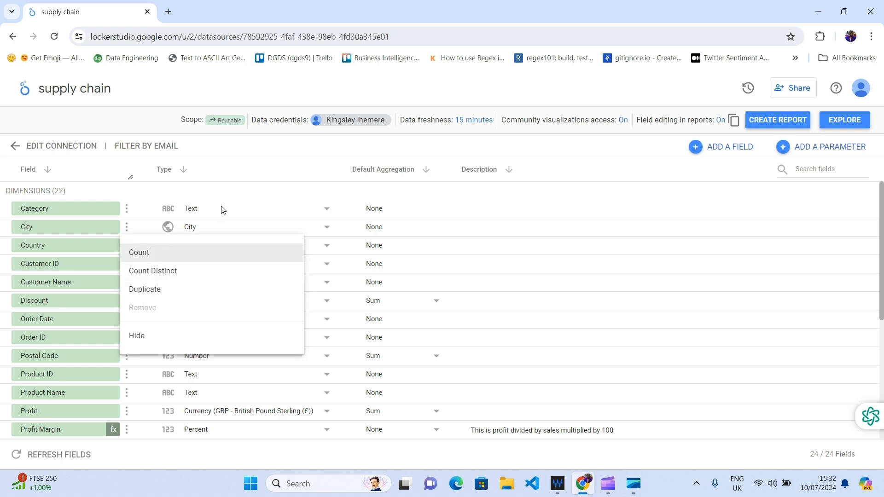
click(235, 175)
Step: Create a new report from the supply chain data source and add its data to the report
scroll(26, 323, down, 5)
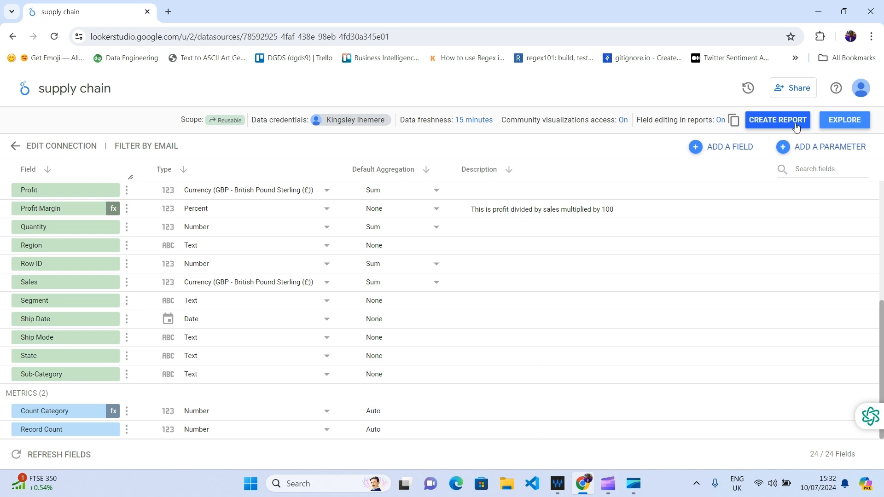
click(781, 121)
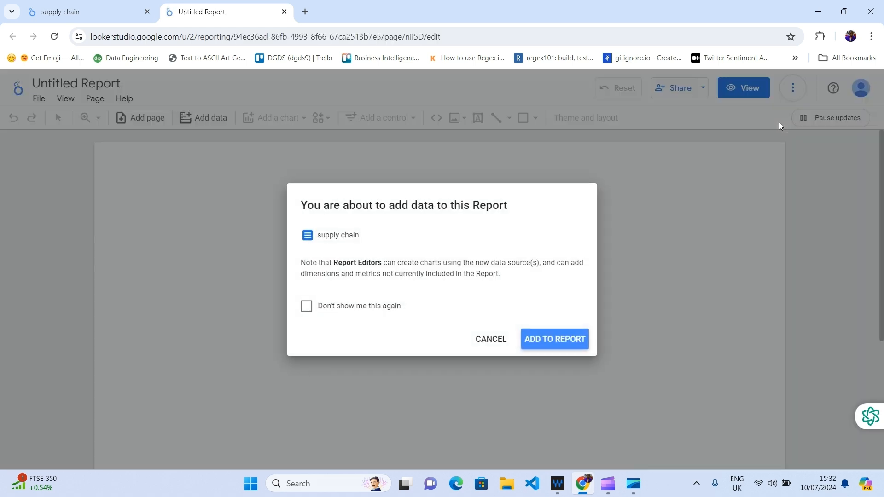
click(548, 339)
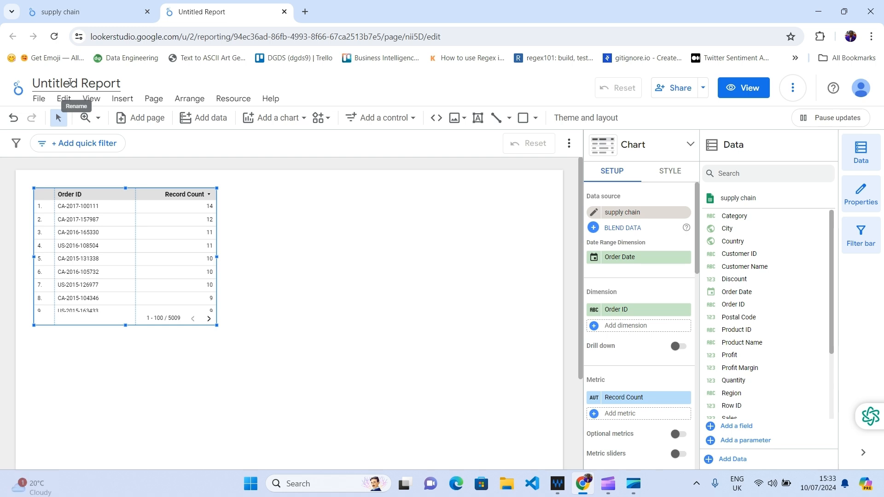
Step: Check the data source's name and rename the untitled report "Supply Chain Dashboard"
click(107, 9)
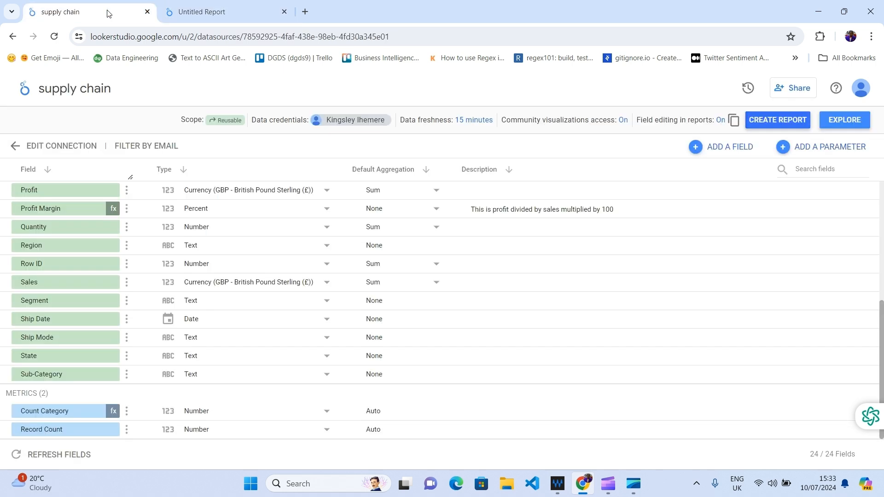
click(88, 88)
click(192, 15)
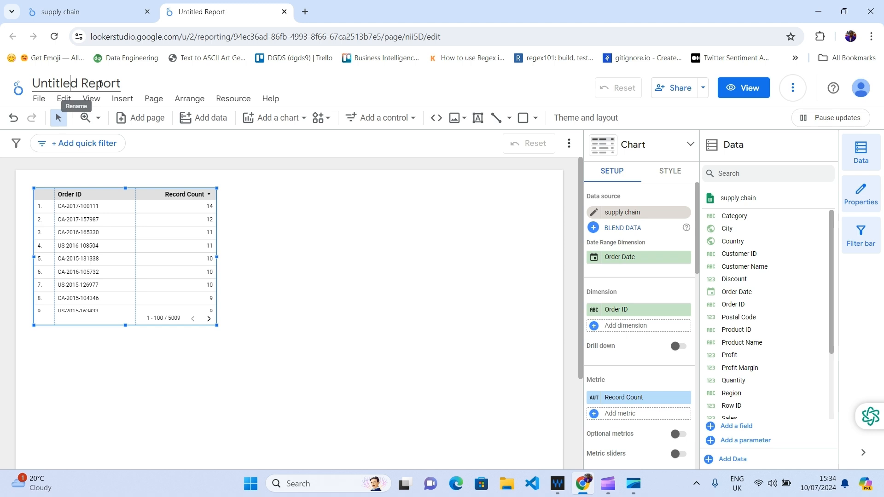
drag(122, 84, 35, 83)
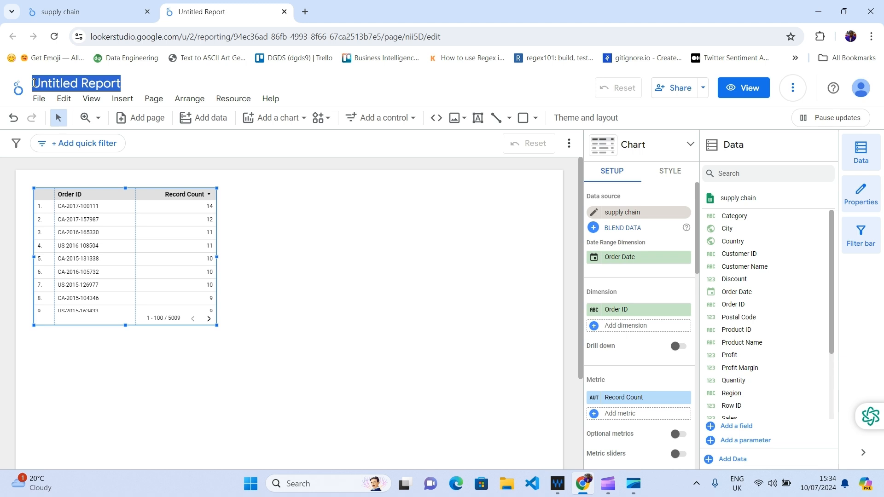
text(S)
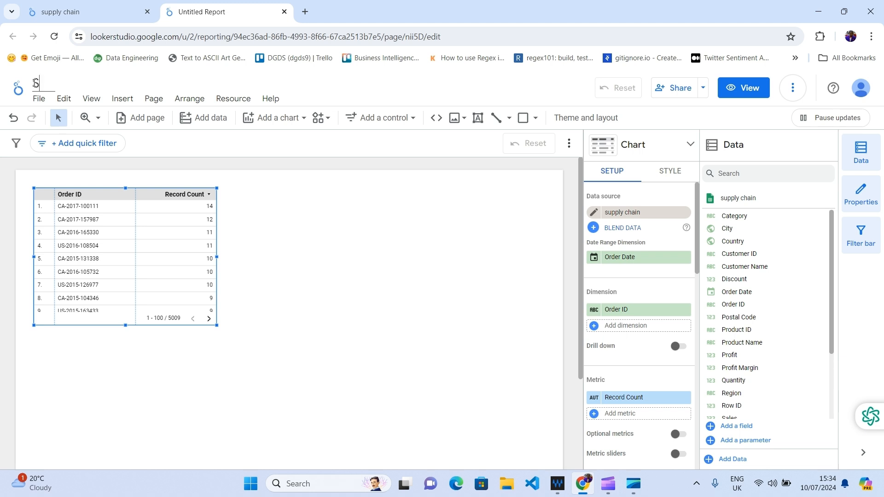
text(upply Cha)
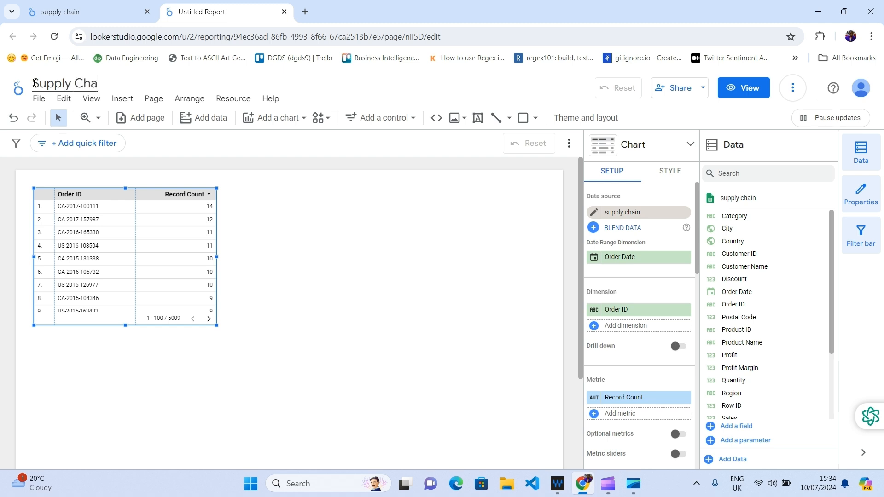
text(in Dashboard)
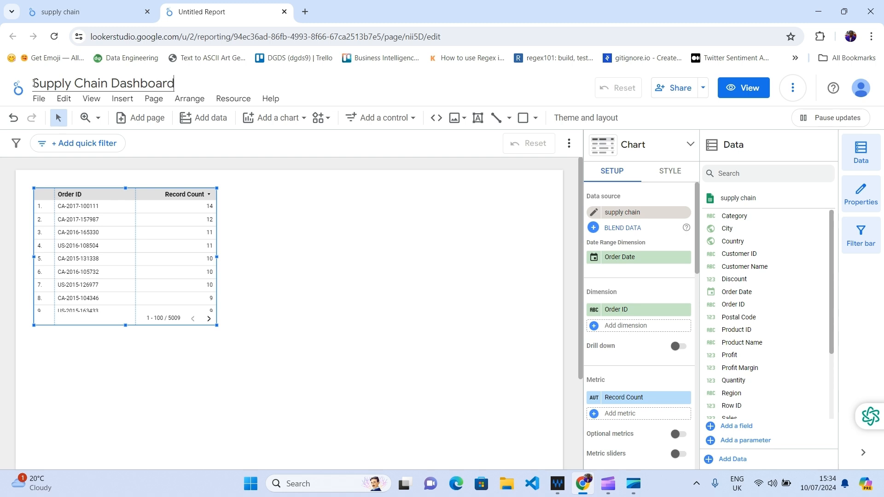
click(338, 89)
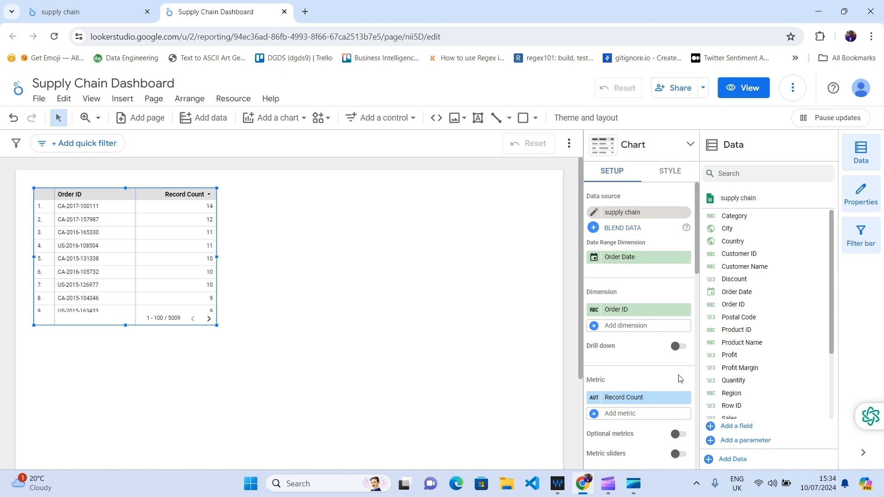
Step: Examine the setup options of the Order ID table and the connectors available for adding data to the report
scroll(677, 361, down, 4)
scroll(644, 285, up, 2)
scroll(643, 285, up, 2)
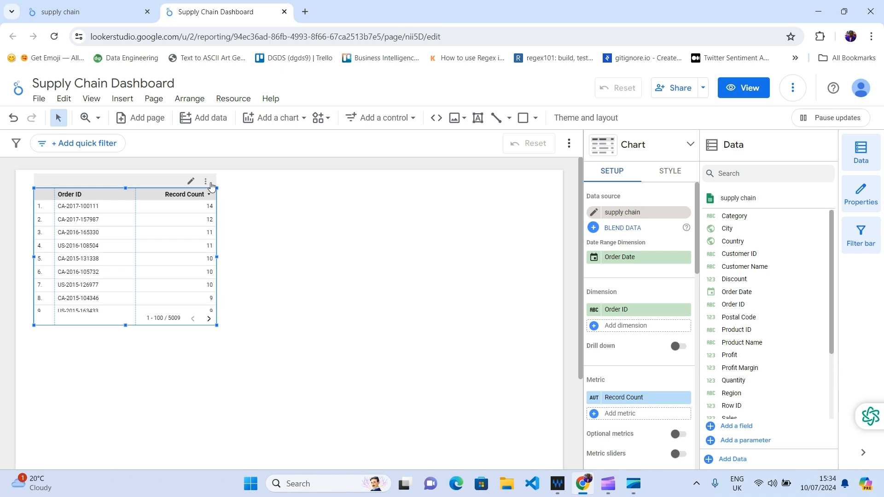
click(414, 223)
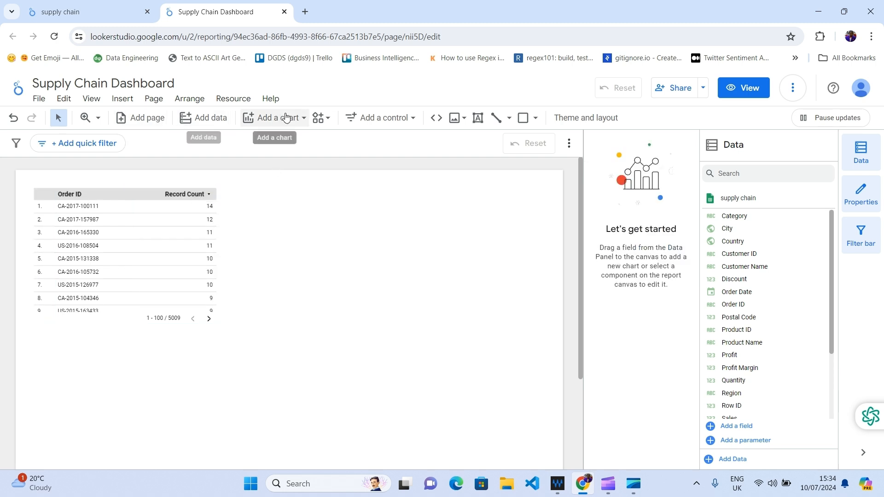
click(203, 117)
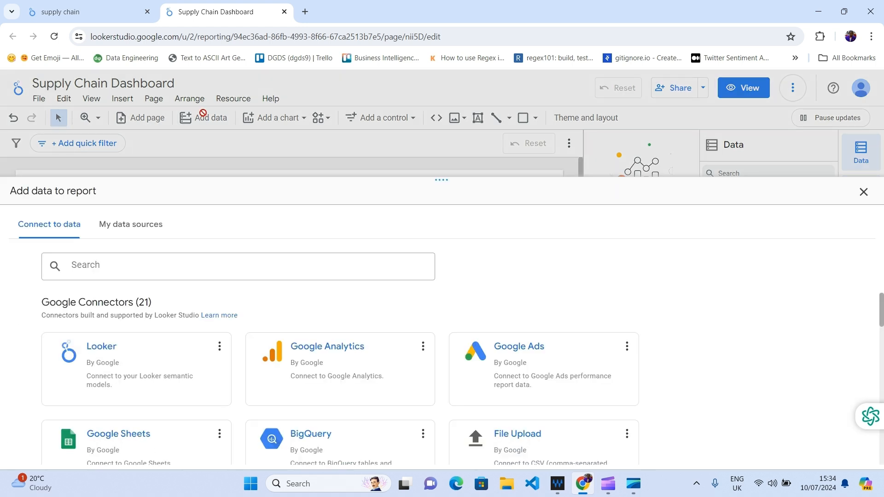
click(864, 192)
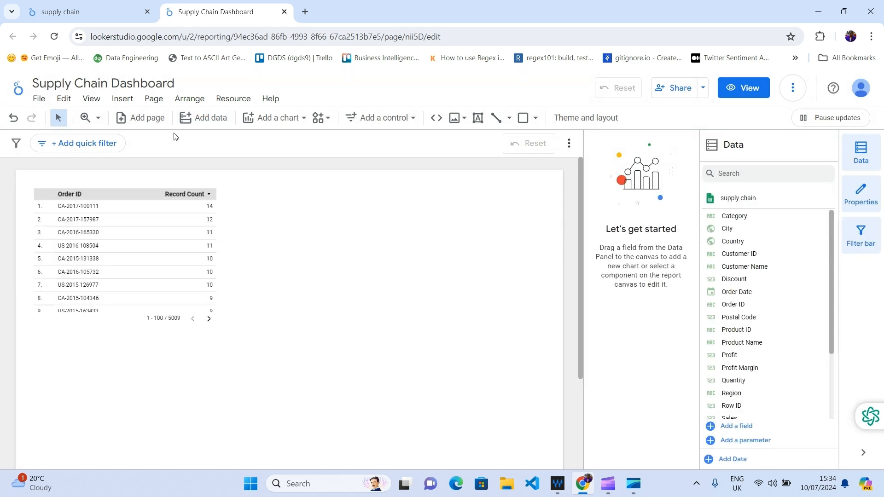
Step: Add a plain scorecard in the empty canvas area beside the Order ID table
click(286, 118)
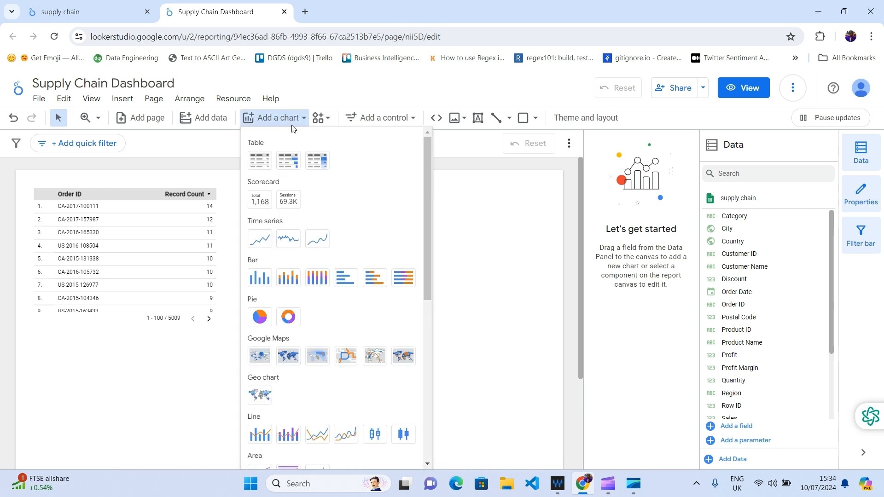
click(263, 199)
key(Escape)
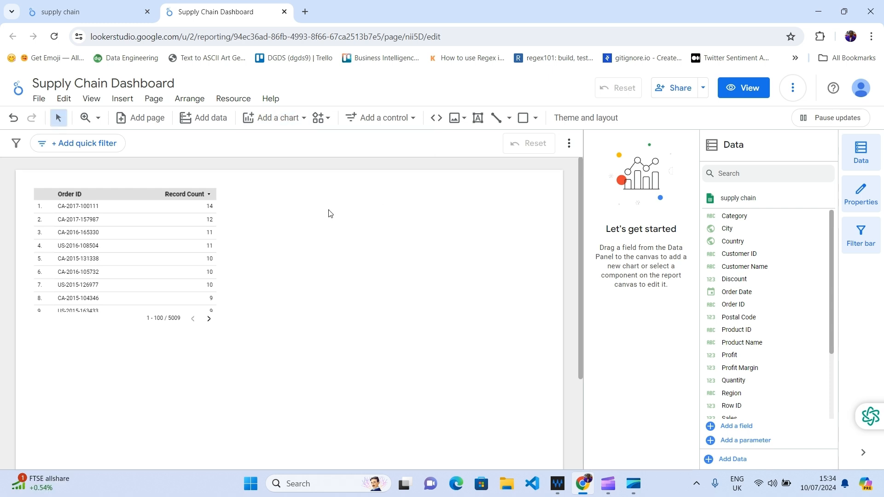
click(329, 213)
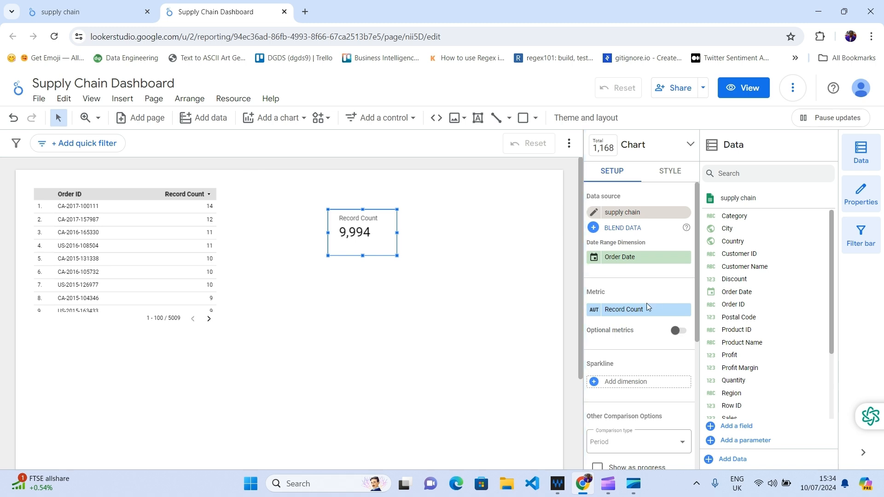
Step: Move the scorecard up level with the top of the Order ID table and enlarge it slightly
click(101, 13)
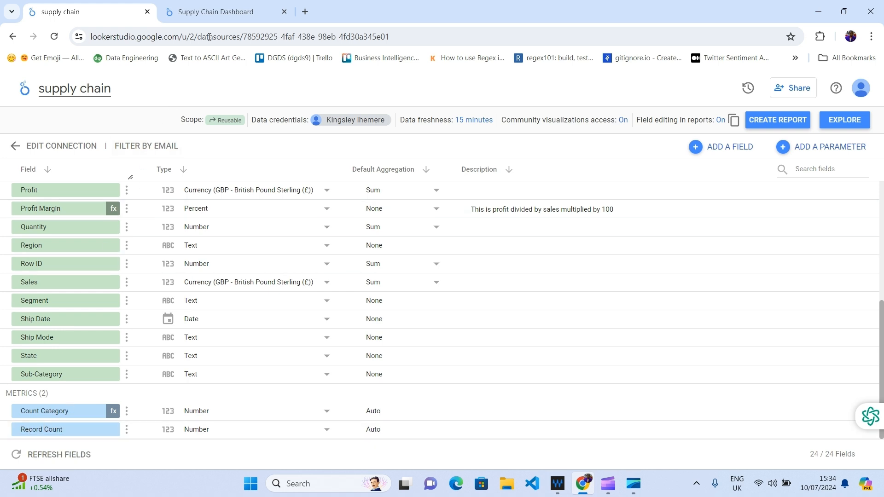
click(210, 14)
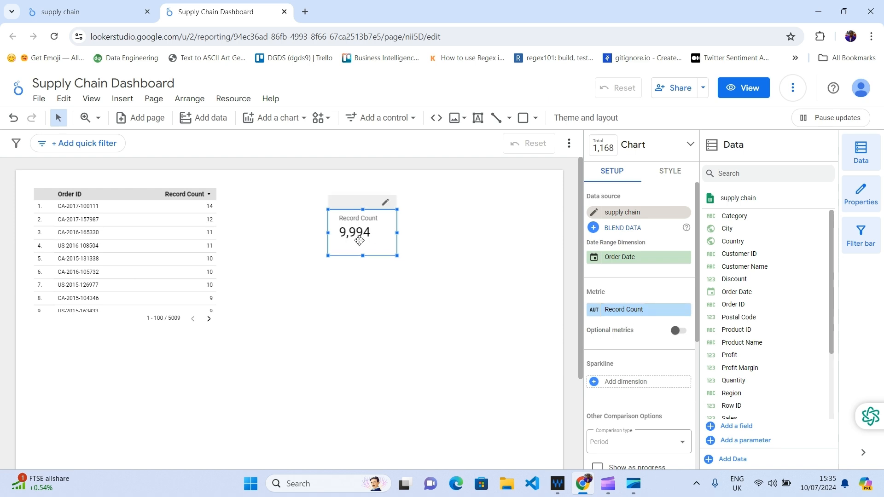
drag(354, 232, 352, 210)
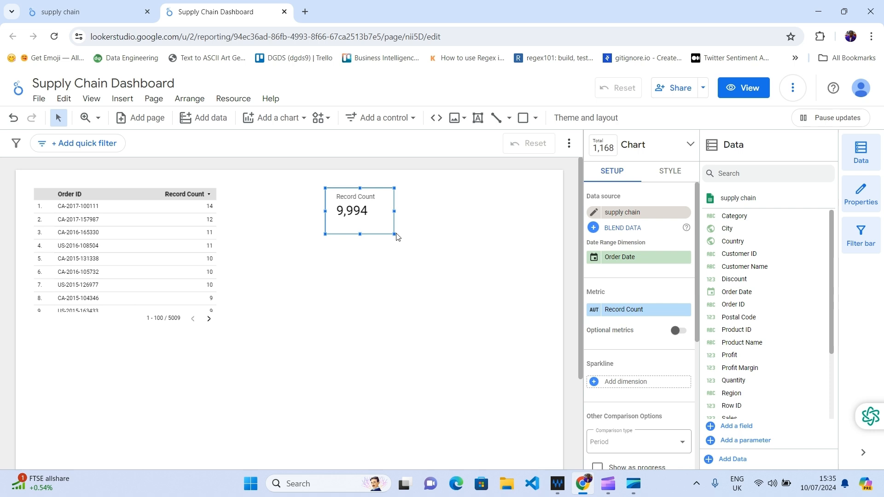
drag(395, 232, 404, 240)
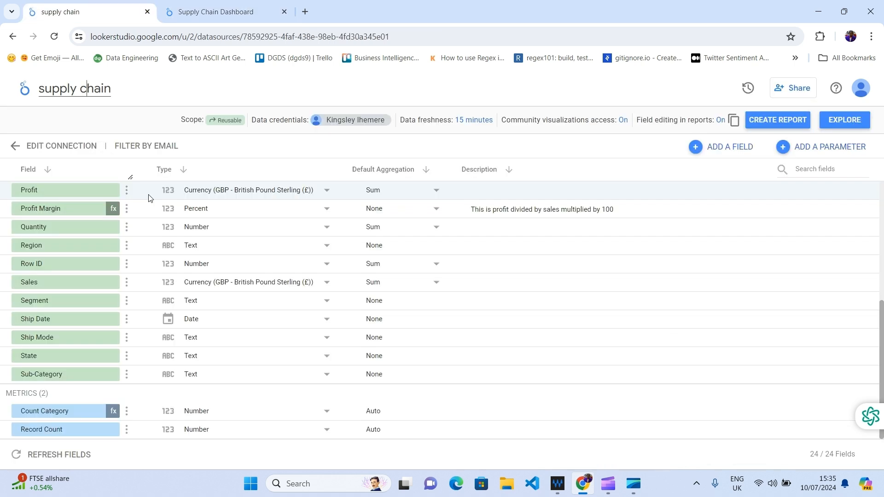